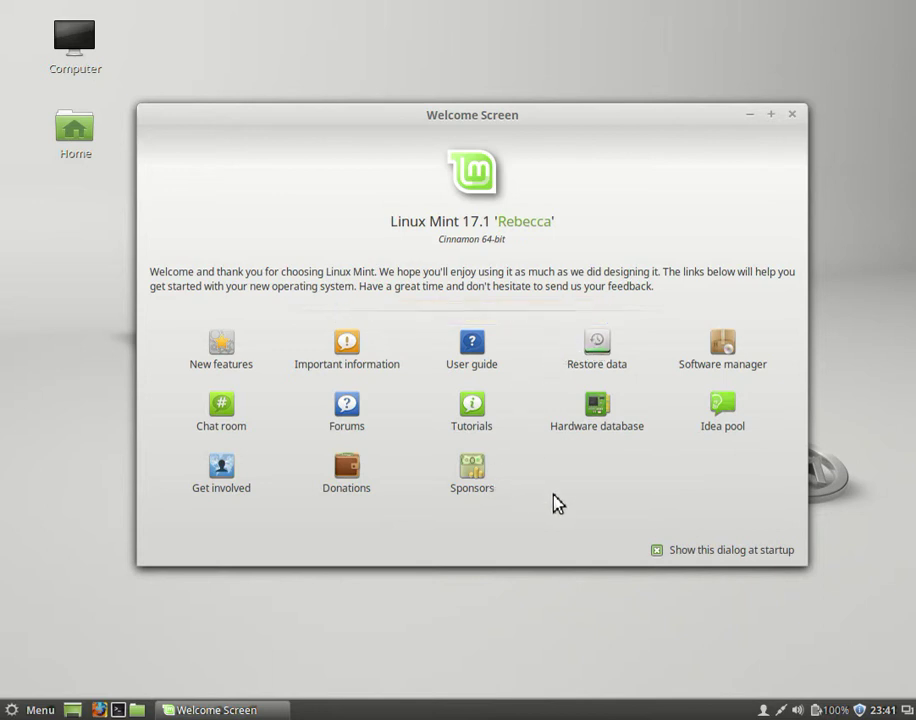
# - Launch Software Manager from the Welcome Screen using the account password, and raise its window slightly
pyautogui.click(728, 350)
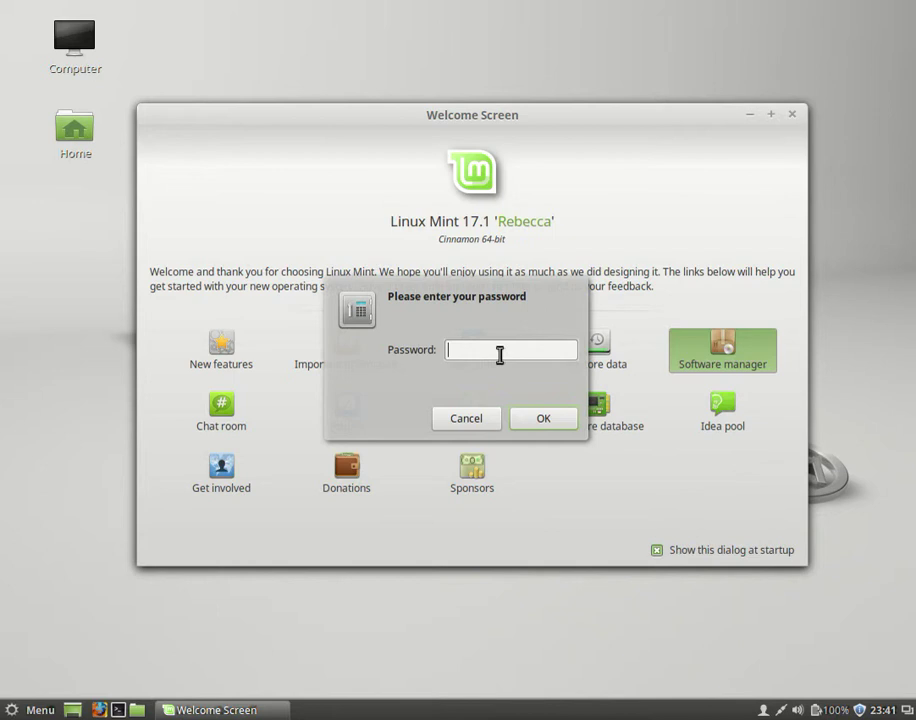
pyautogui.write('***')
pyautogui.press('Return')
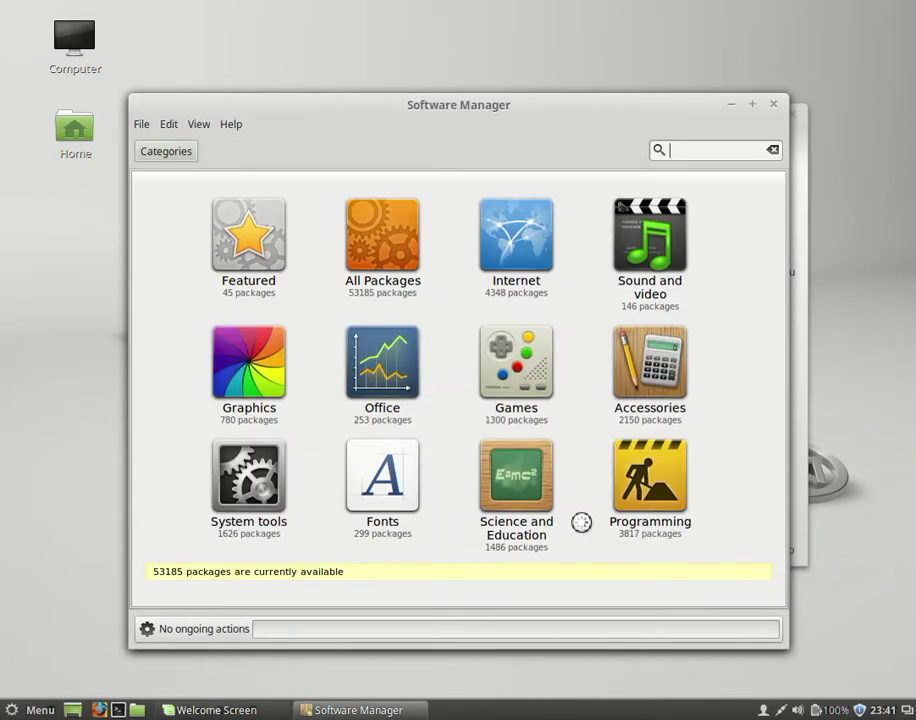
pyautogui.moveTo(504, 102); pyautogui.dragTo(513, 65)
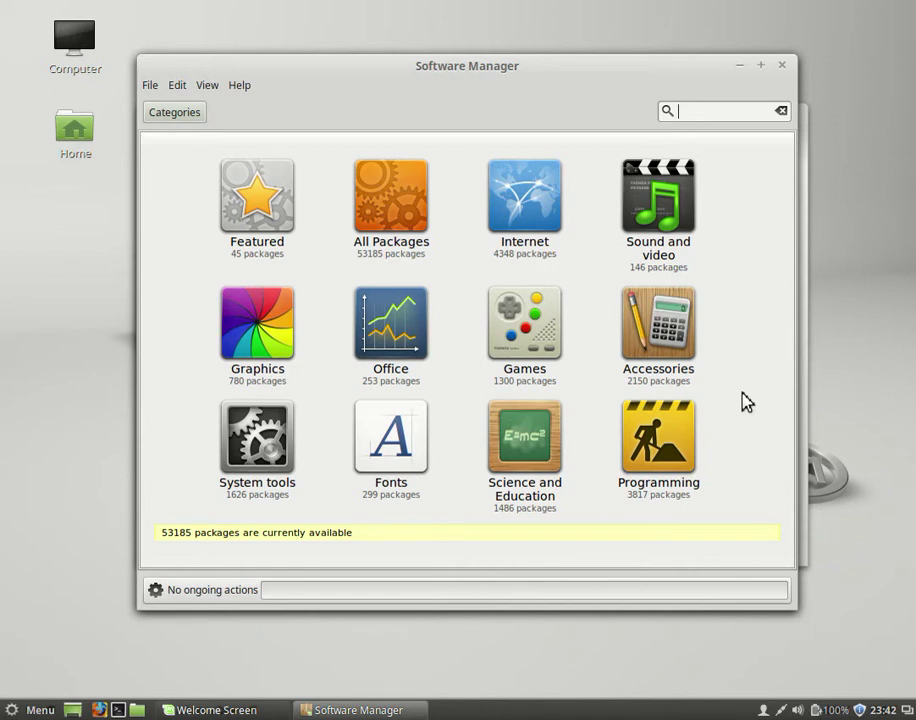
# - Search for thunderbird and view its details page, marked Installed with 528 score from 415 reviews
pyautogui.write('thunderbird')
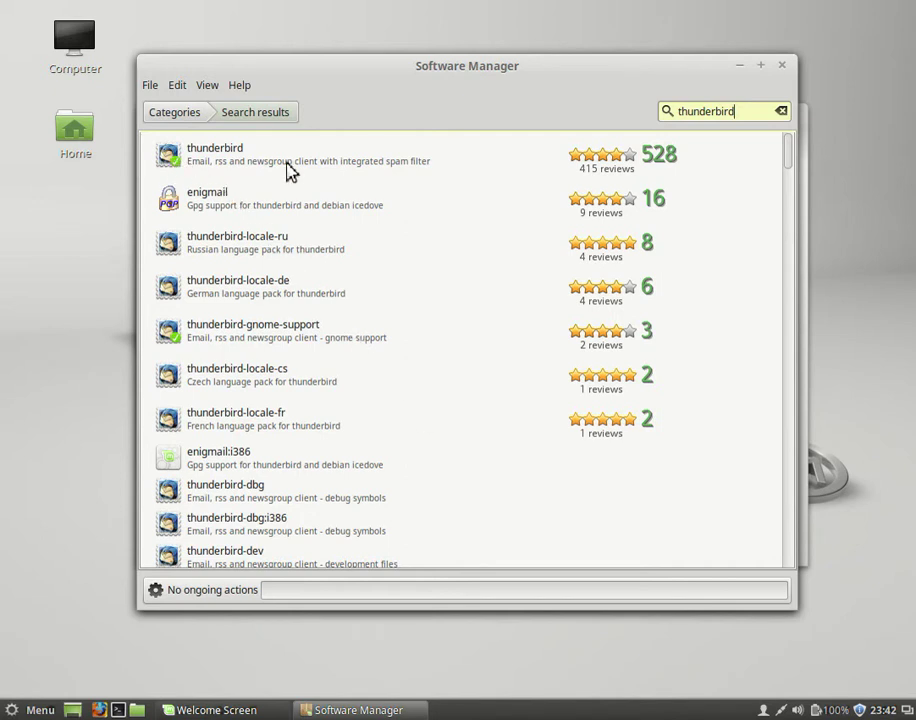
pyautogui.doubleClick(200, 172)
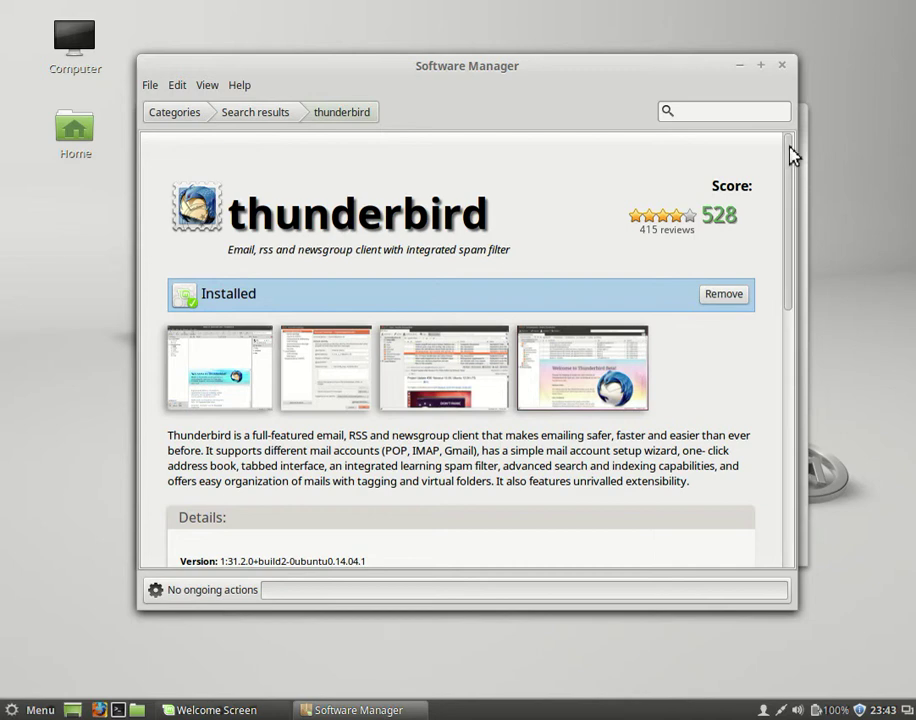
pyautogui.moveTo(790, 148); pyautogui.dragTo(771, 260)
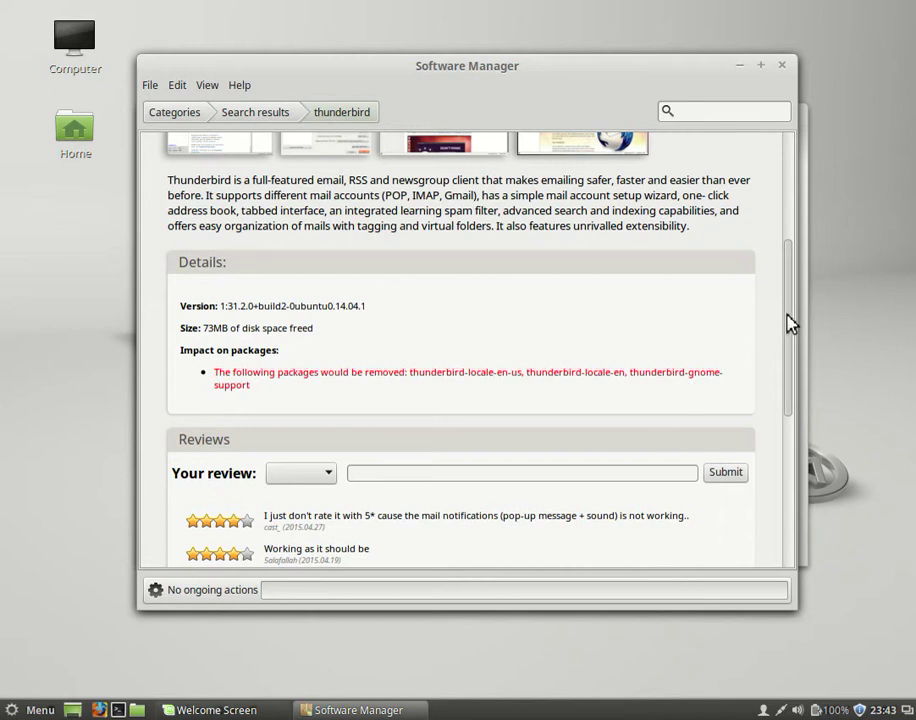
pyautogui.moveTo(787, 322); pyautogui.dragTo(786, 200)
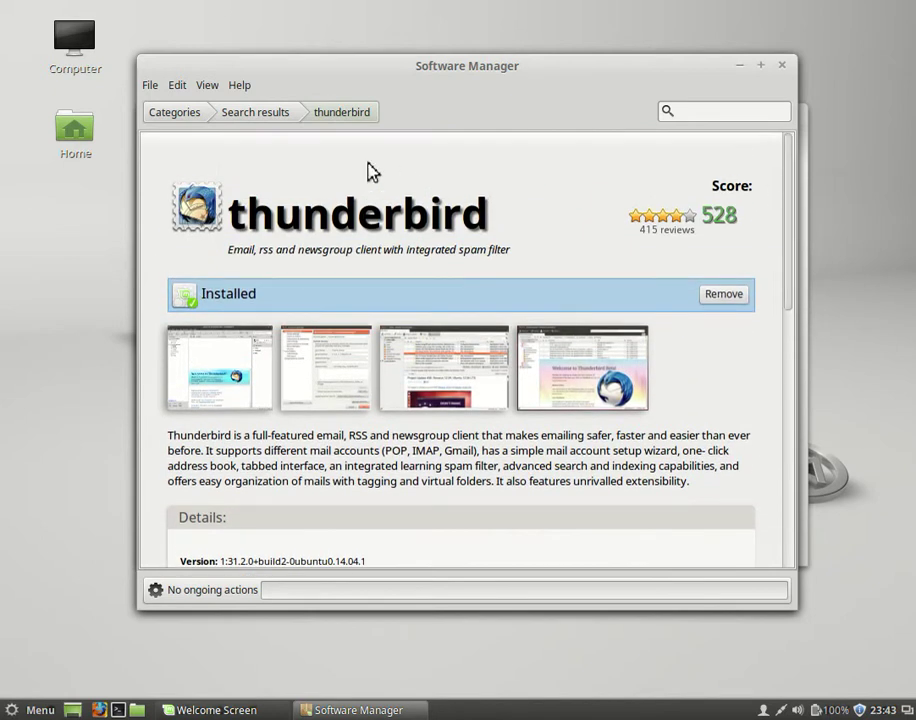
# - Install the Opera 12.16 browser from Software Manager's Internet category
pyautogui.click(175, 112)
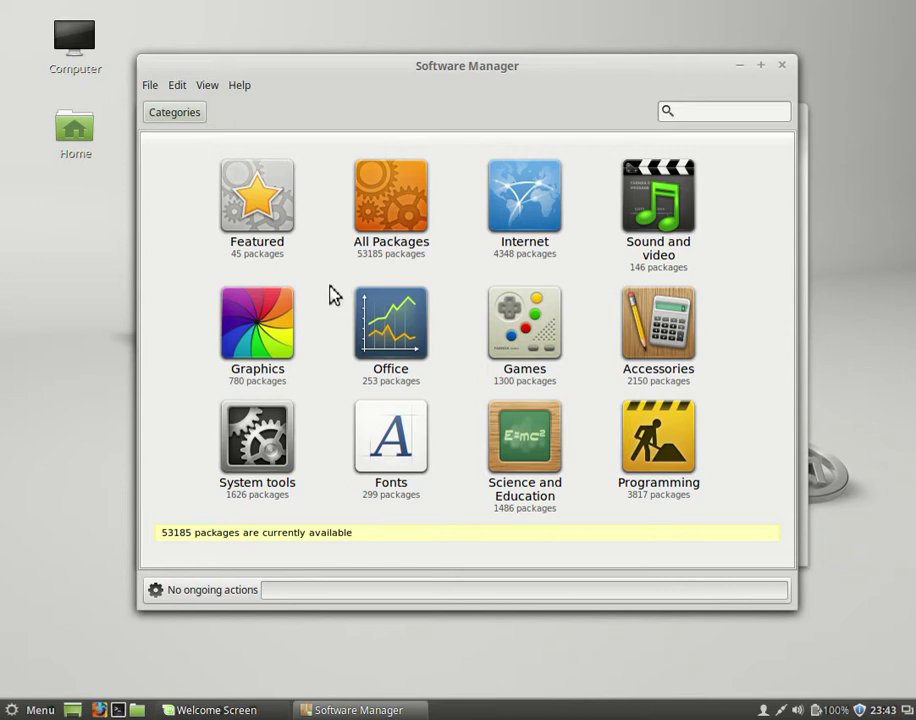
pyautogui.click(561, 274)
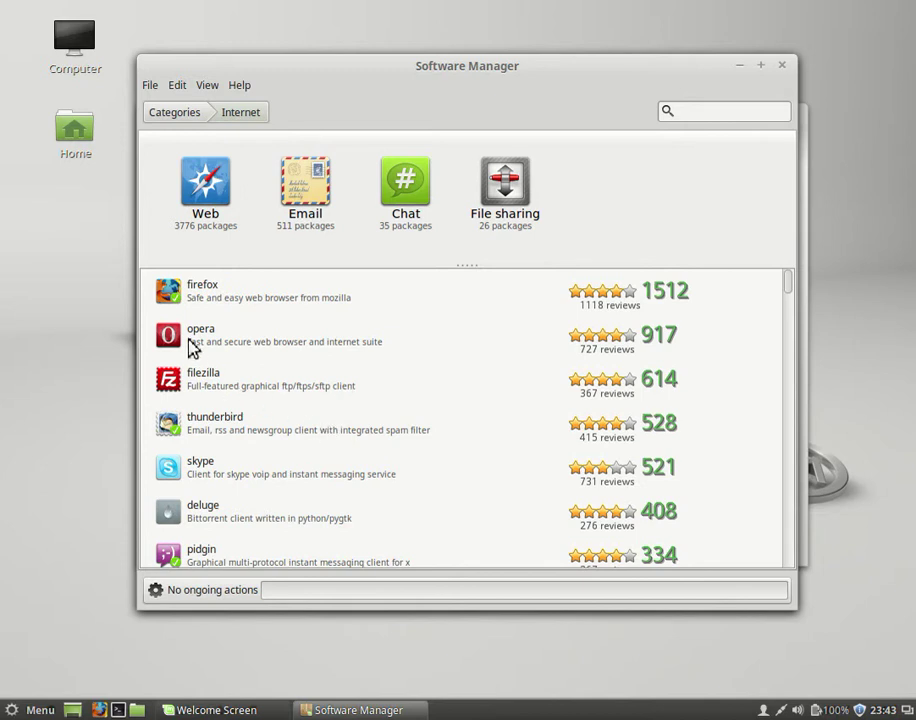
pyautogui.click(203, 340)
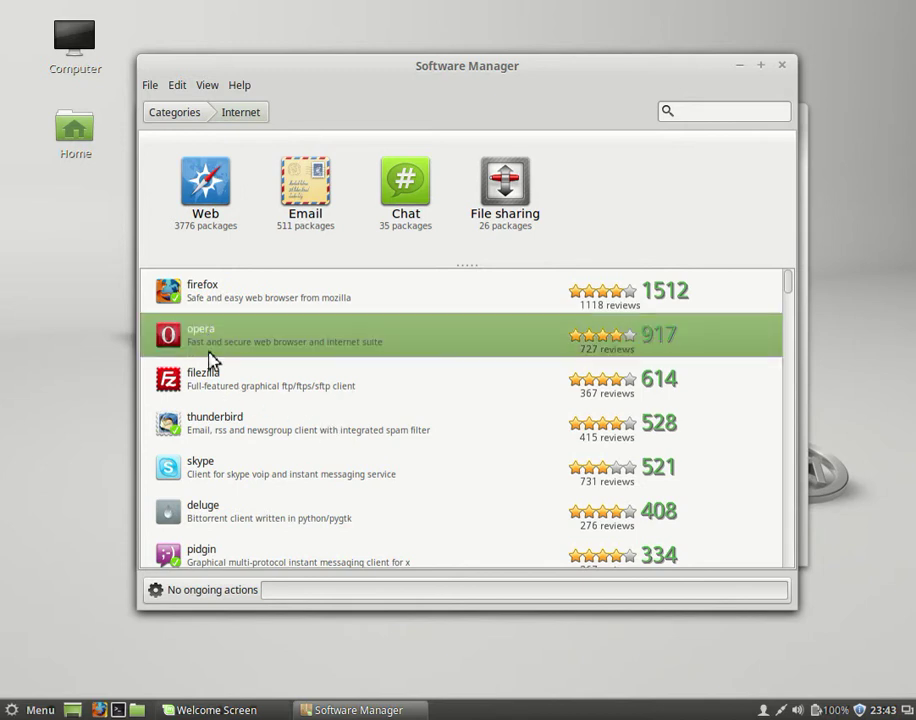
pyautogui.scroll(-3, 568, 455)
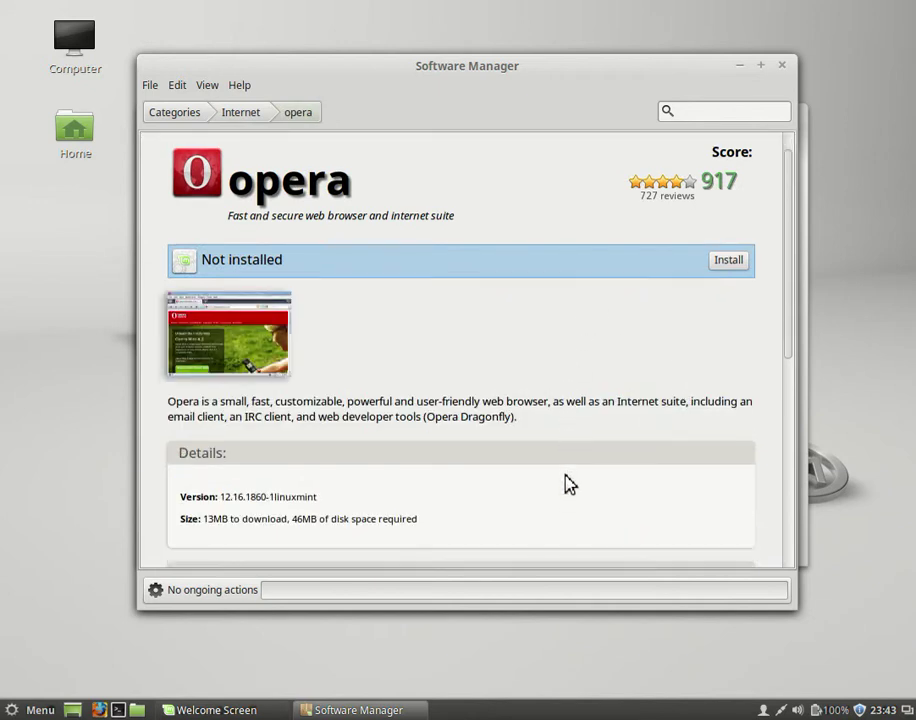
pyautogui.scroll(3, 557, 492)
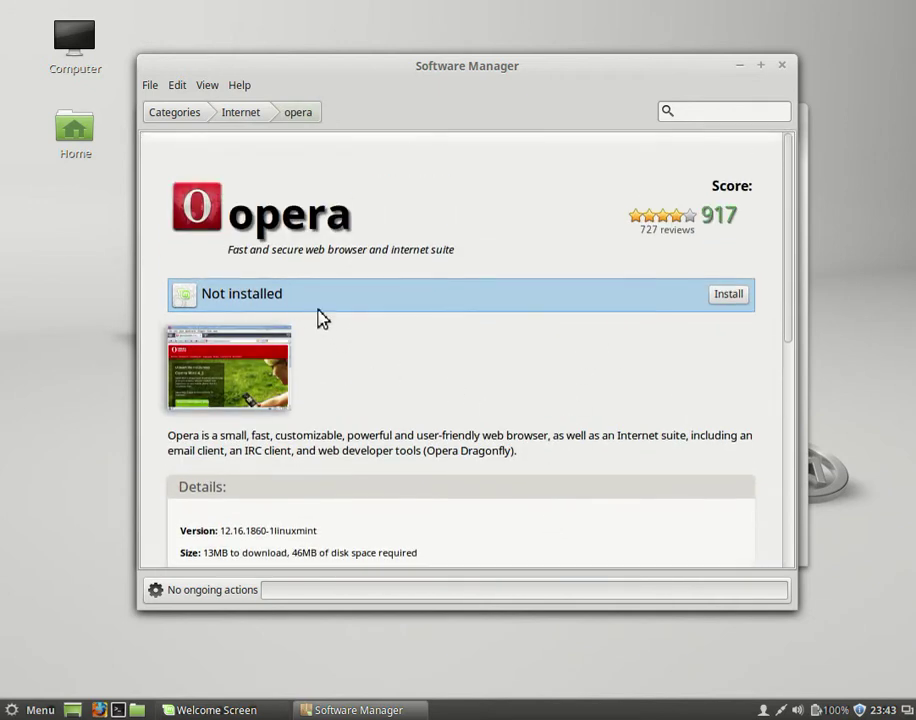
pyautogui.click(726, 297)
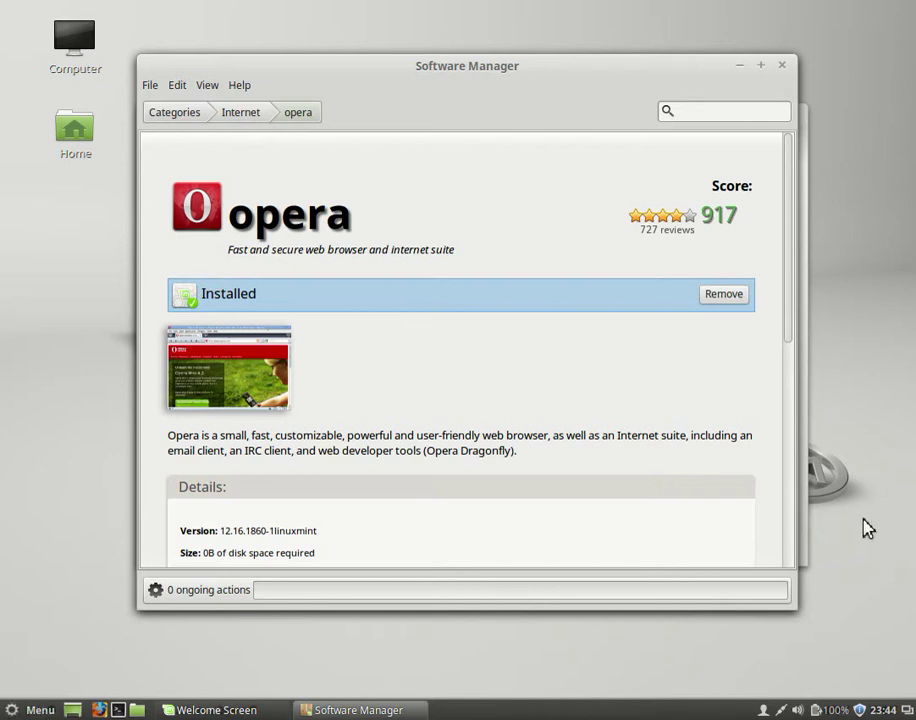
pyautogui.rightClick(856, 201)
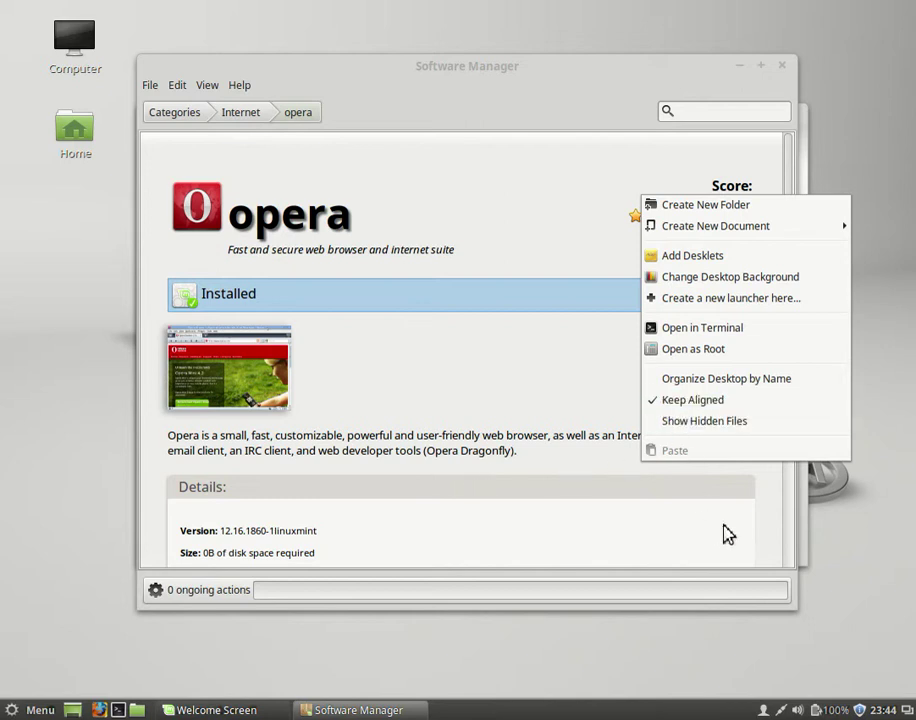
pyautogui.click(886, 536)
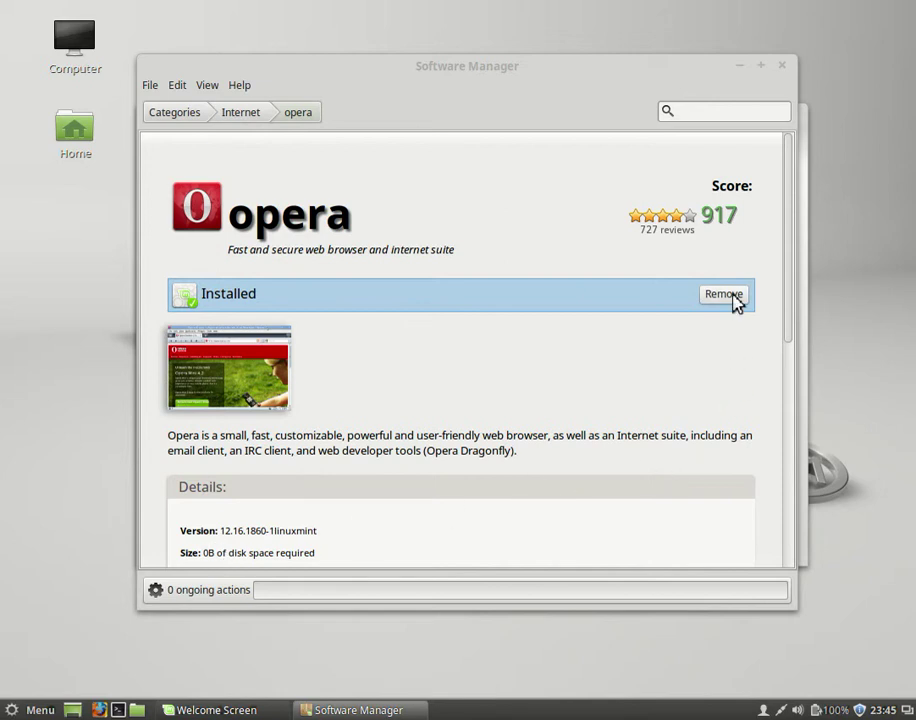
# - Launch Opera from Menu > Internet, close it, then close Software Manager
pyautogui.click(35, 707)
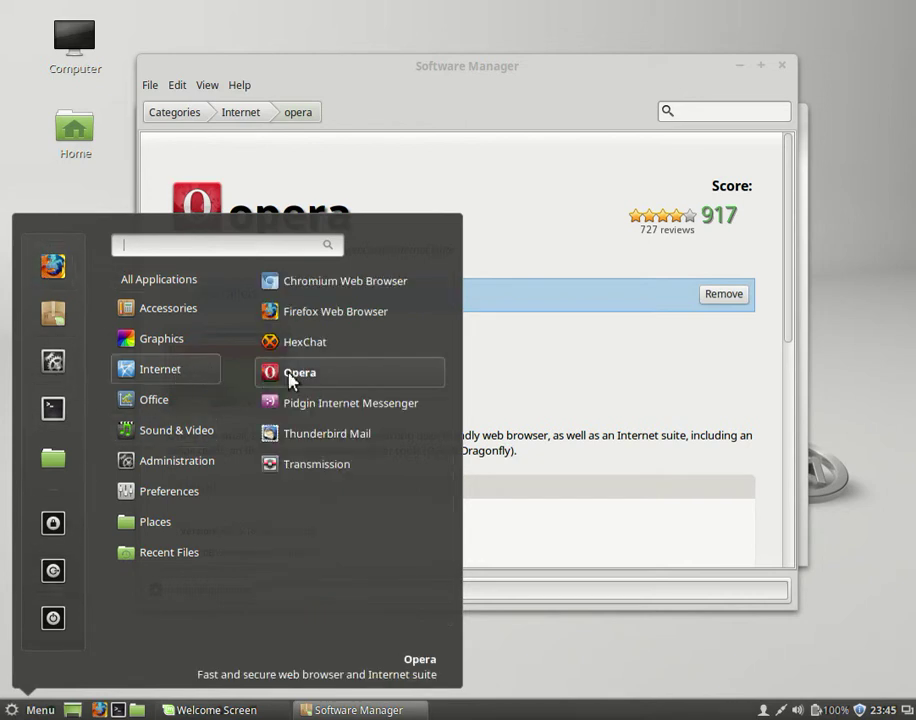
pyautogui.click(291, 376)
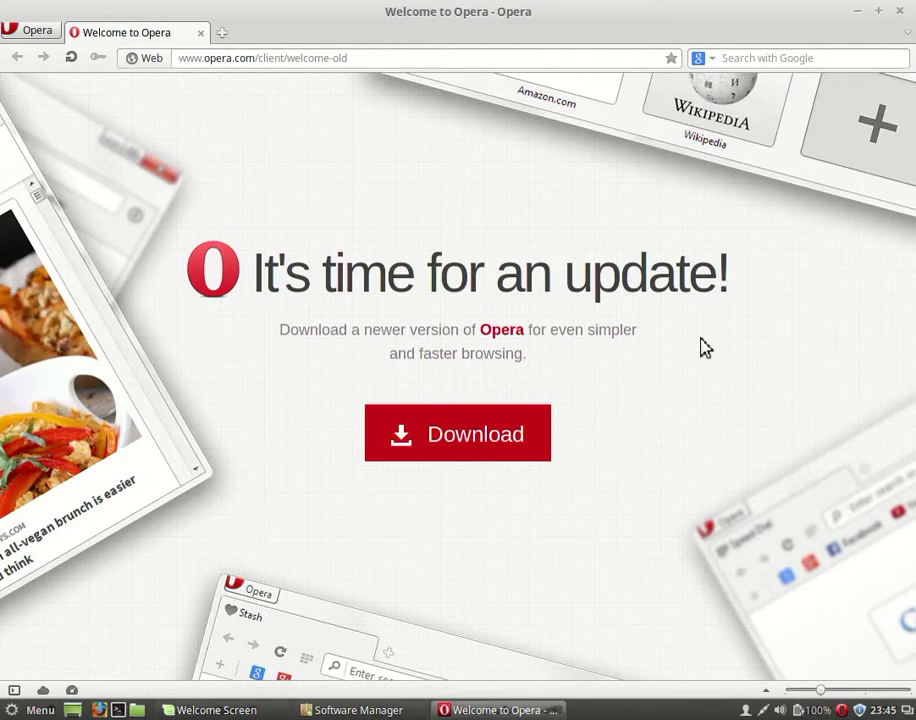
pyautogui.click(897, 12)
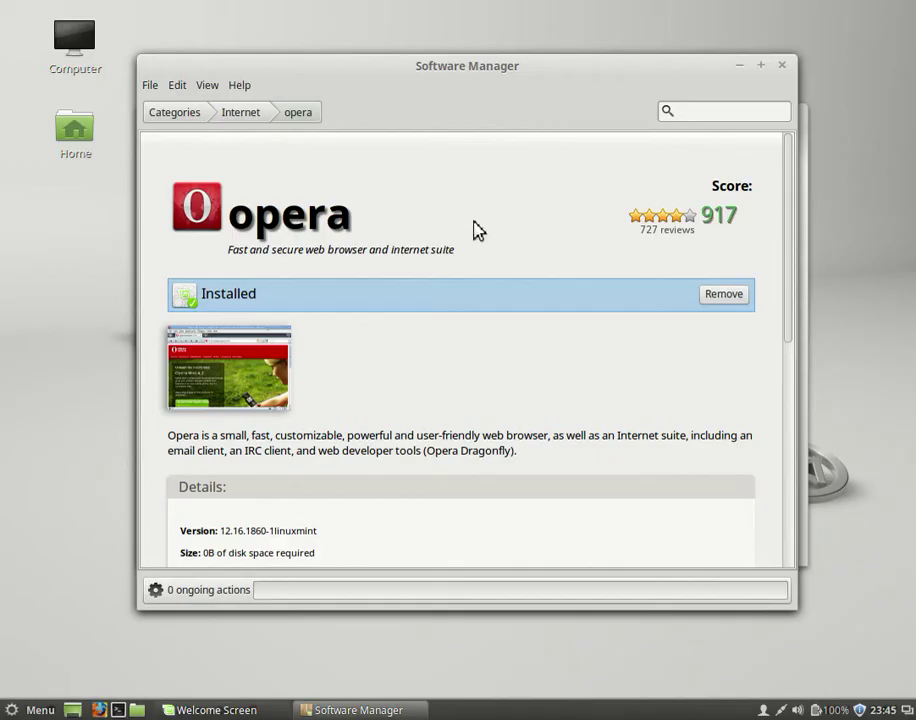
pyautogui.click(179, 117)
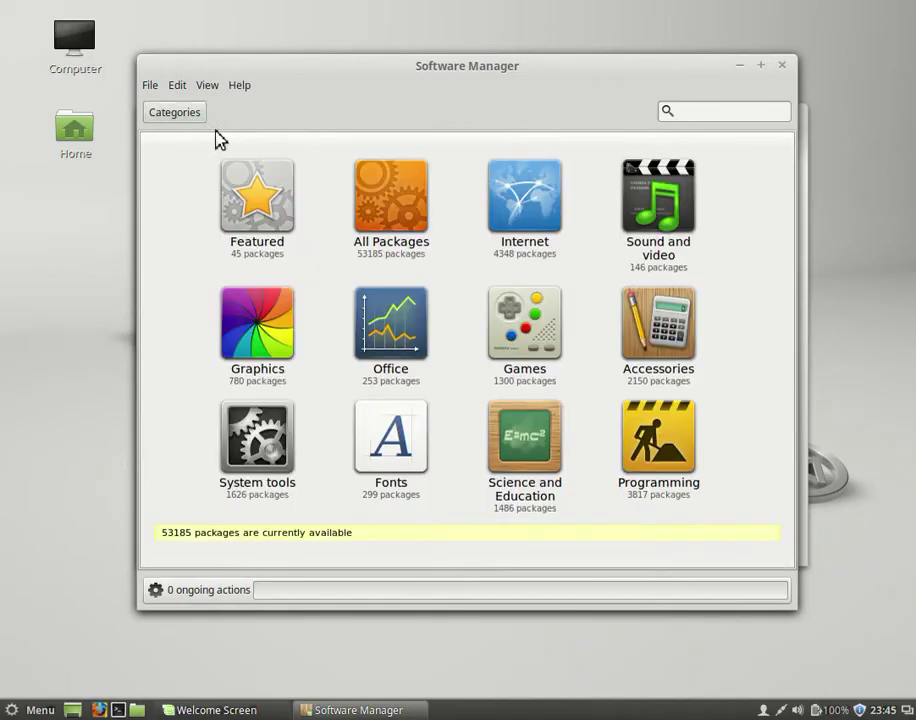
pyautogui.click(782, 65)
# - Close the Welcome Screen and open Files on the Home folder, showing 8 items and 5.8 GB free
pyautogui.click(791, 115)
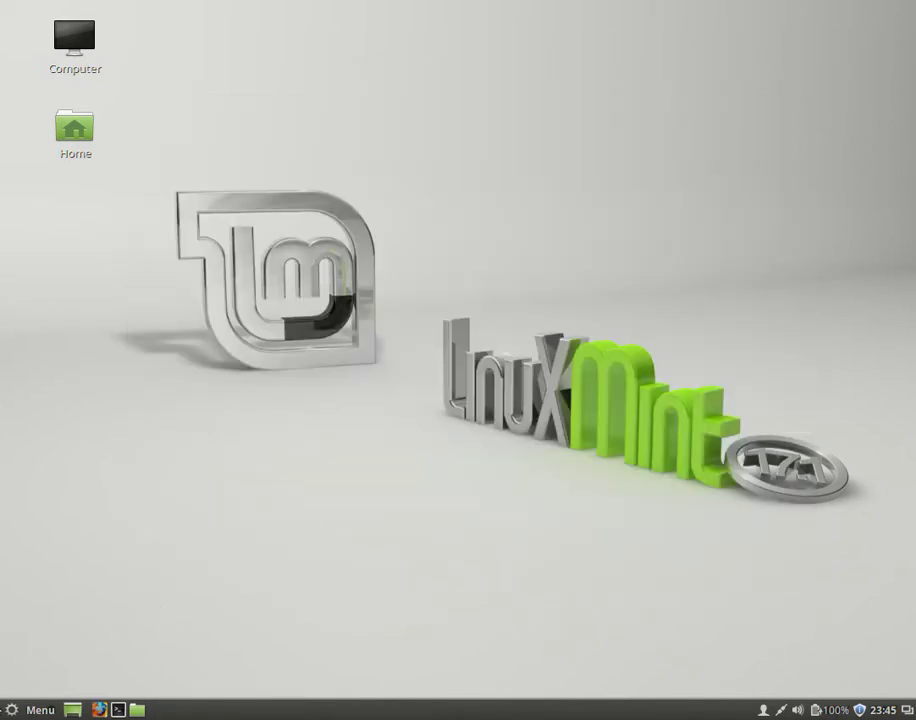
pyautogui.click(36, 710)
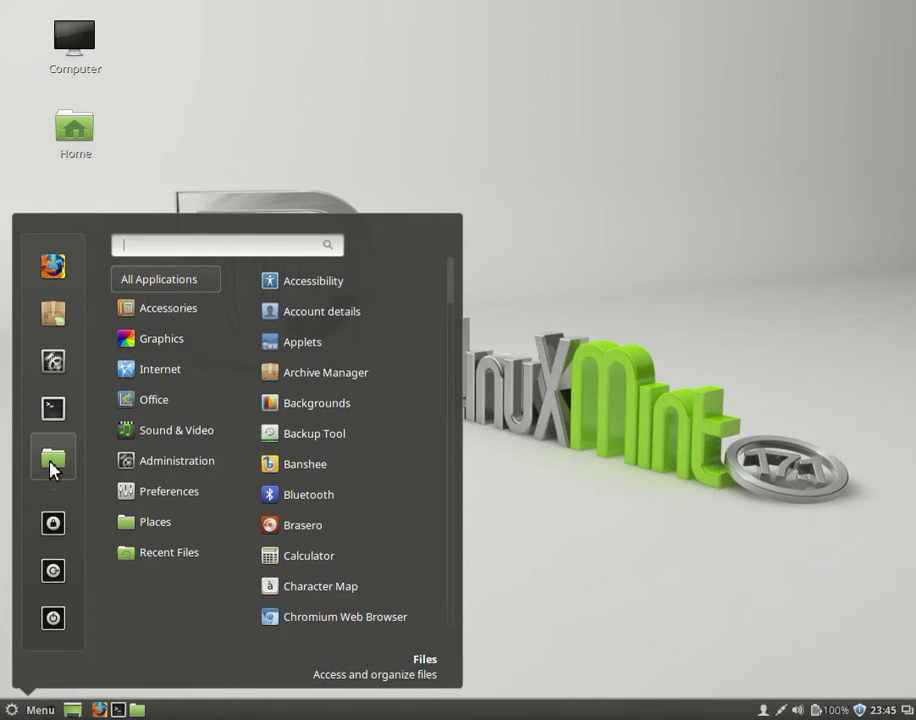
pyautogui.click(53, 462)
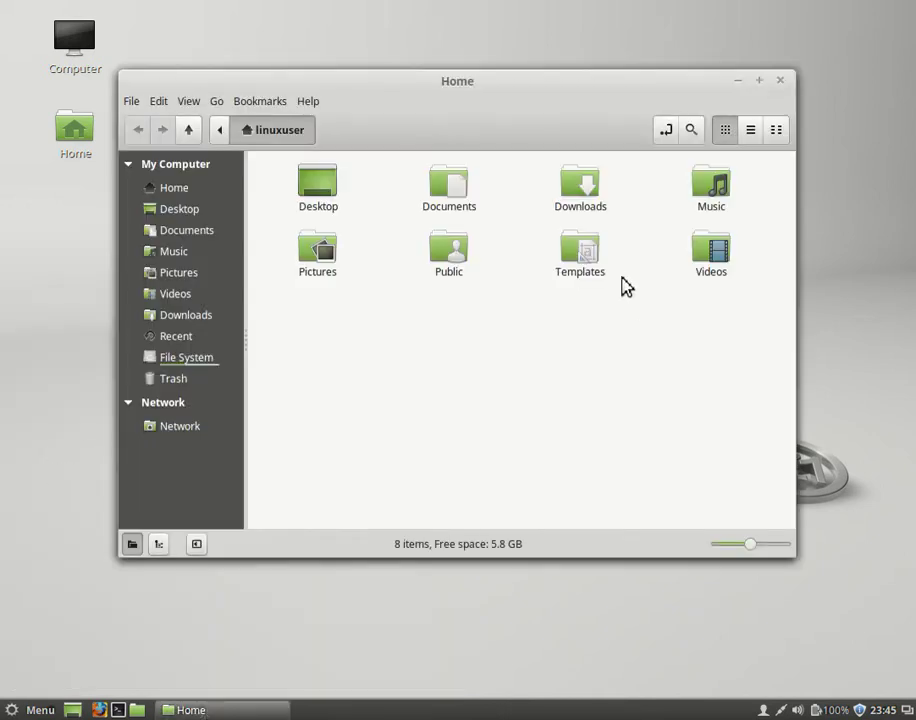
# - View Help > About for Nemo, version 2.4.4, then dismiss the About dialog
pyautogui.click(305, 104)
pyautogui.click(322, 155)
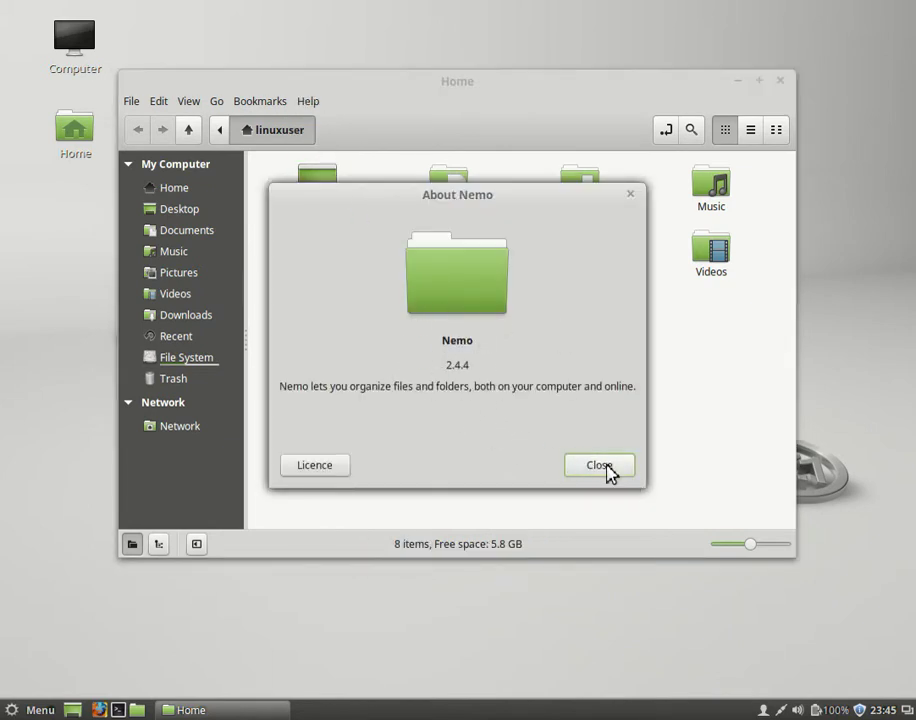
pyautogui.click(606, 470)
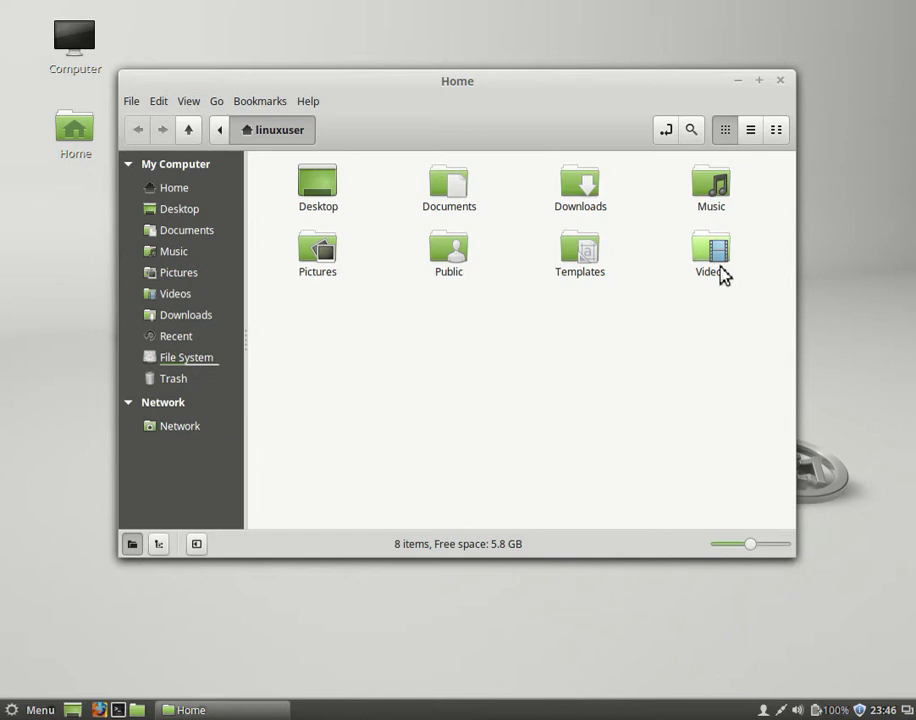
# - Close the Home window, launch and close a Terminal, then reopen the application menu
pyautogui.click(780, 80)
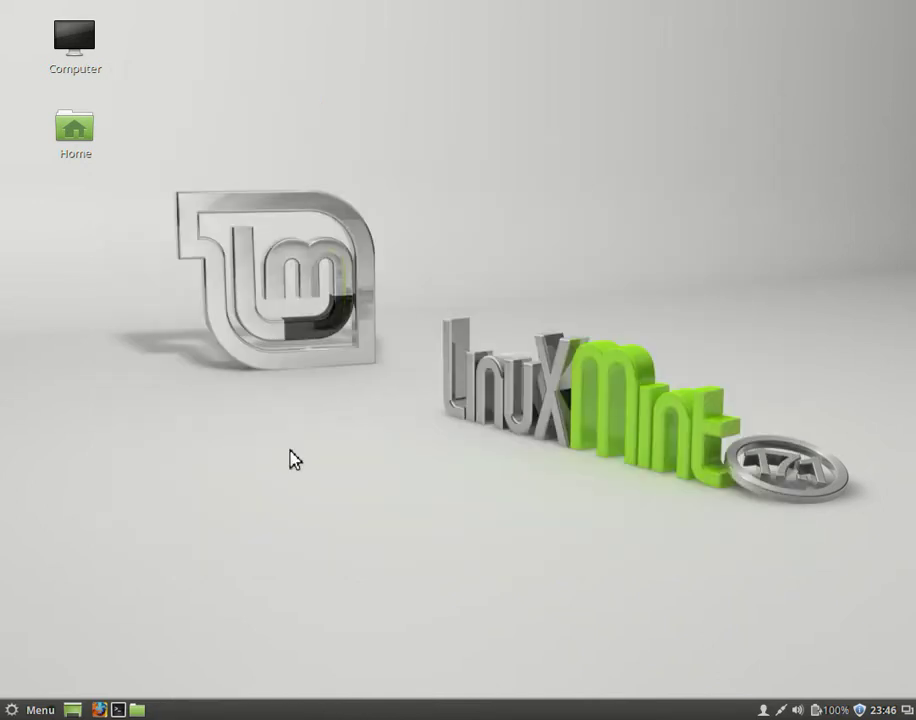
pyautogui.click(38, 709)
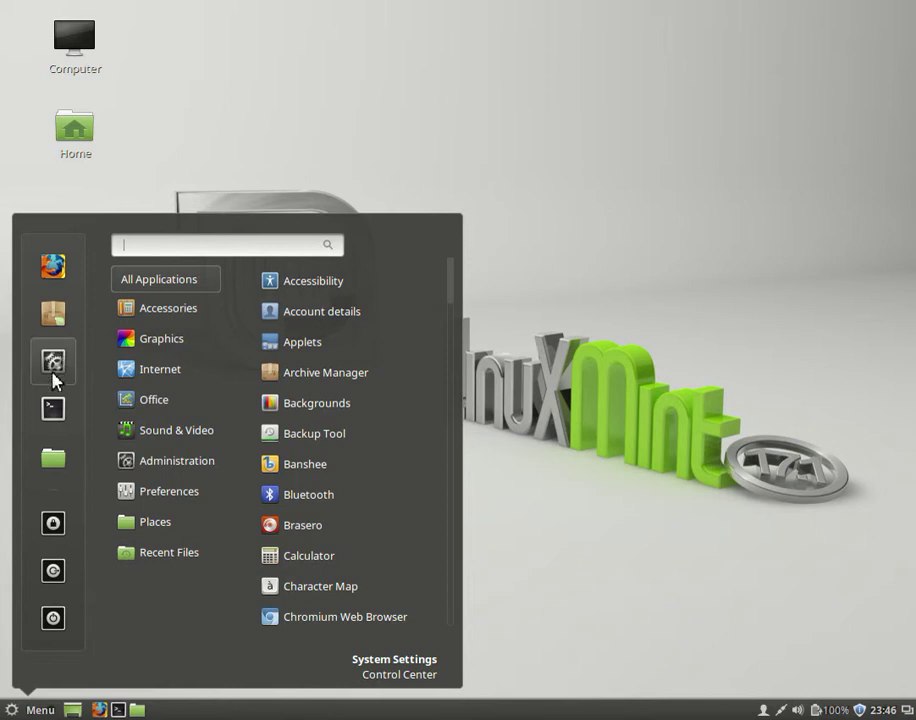
pyautogui.click(57, 425)
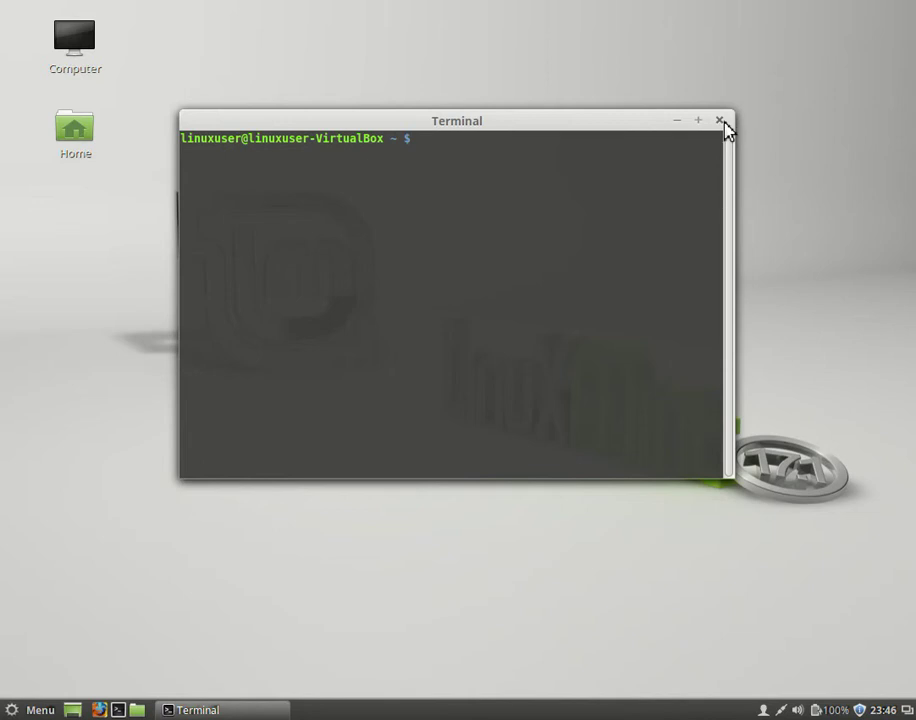
pyautogui.click(722, 120)
pyautogui.click(30, 711)
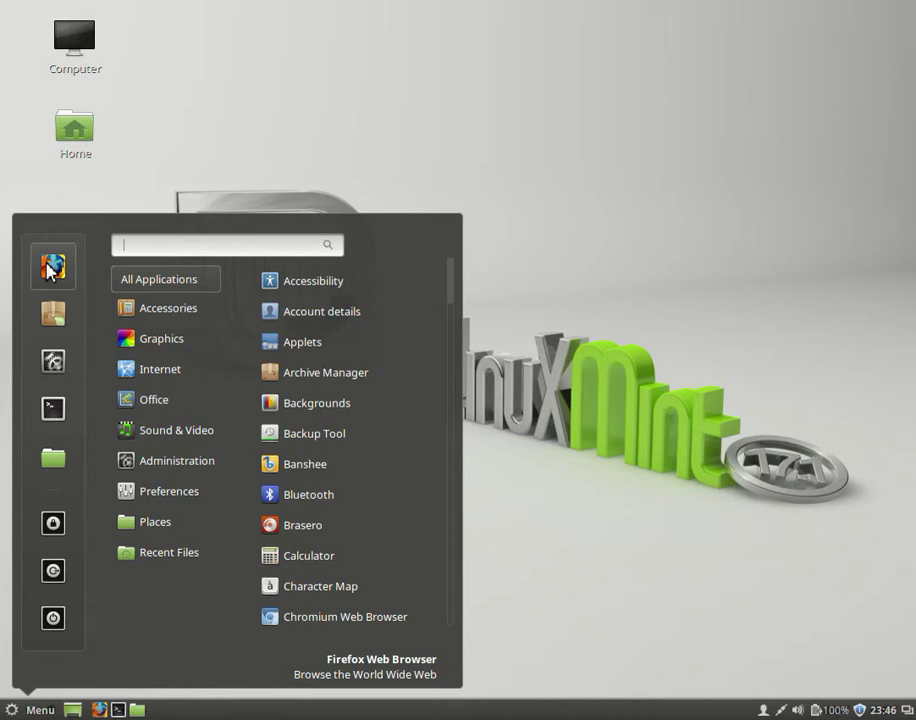
# - Open System Settings, move its window higher, and scroll down to the Hardware and Administration categories
pyautogui.click(54, 363)
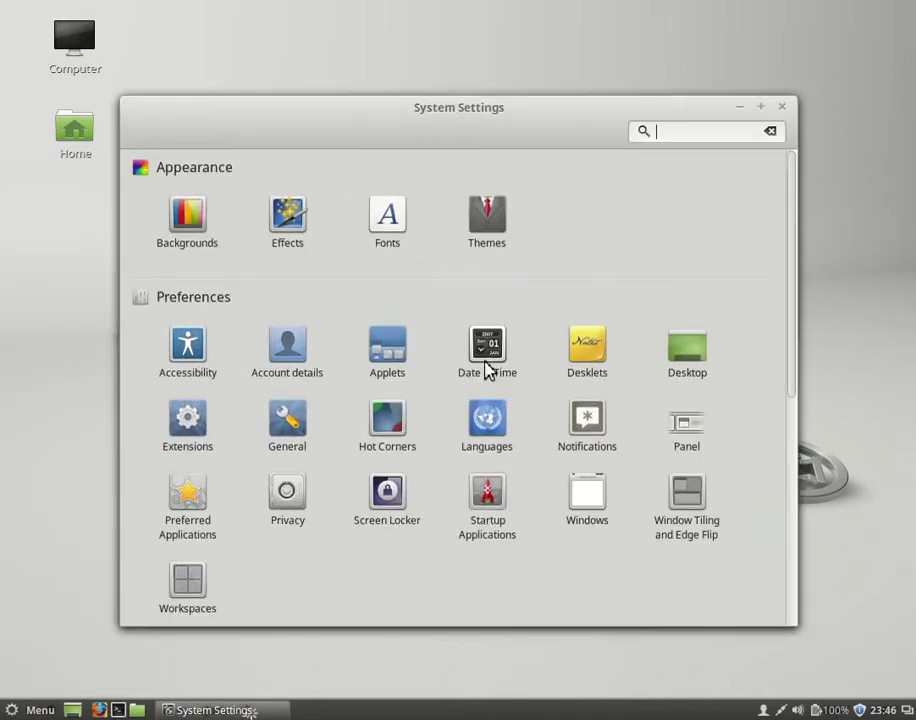
pyautogui.moveTo(797, 176)
pyautogui.mouseDown()
pyautogui.moveTo(808, 204)
pyautogui.moveTo(797, 432)
pyautogui.moveTo(797, 196)
pyautogui.mouseUp()
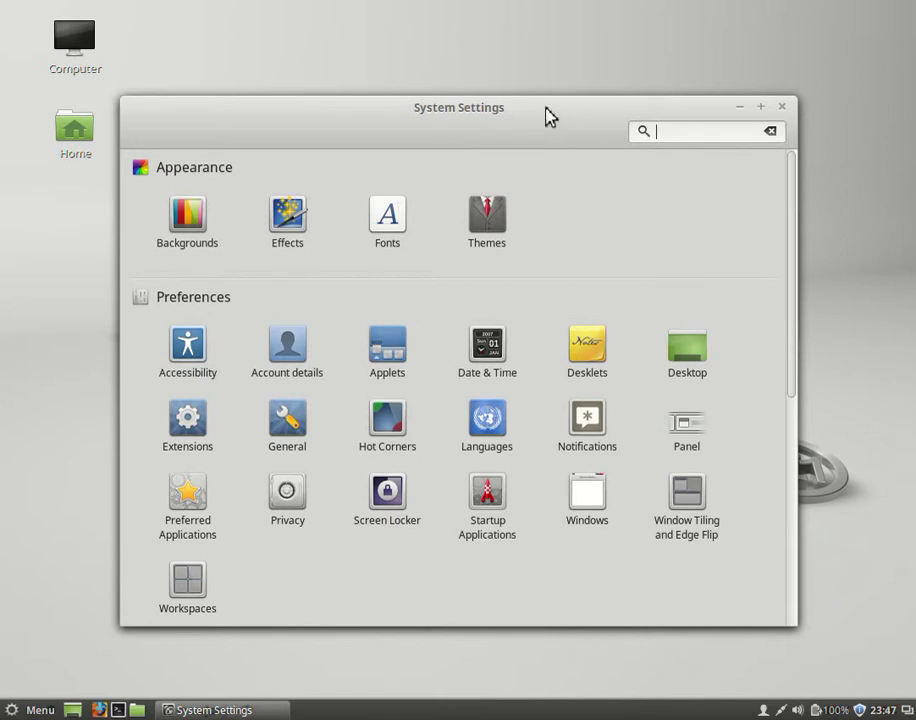
pyautogui.moveTo(548, 117); pyautogui.dragTo(578, 70)
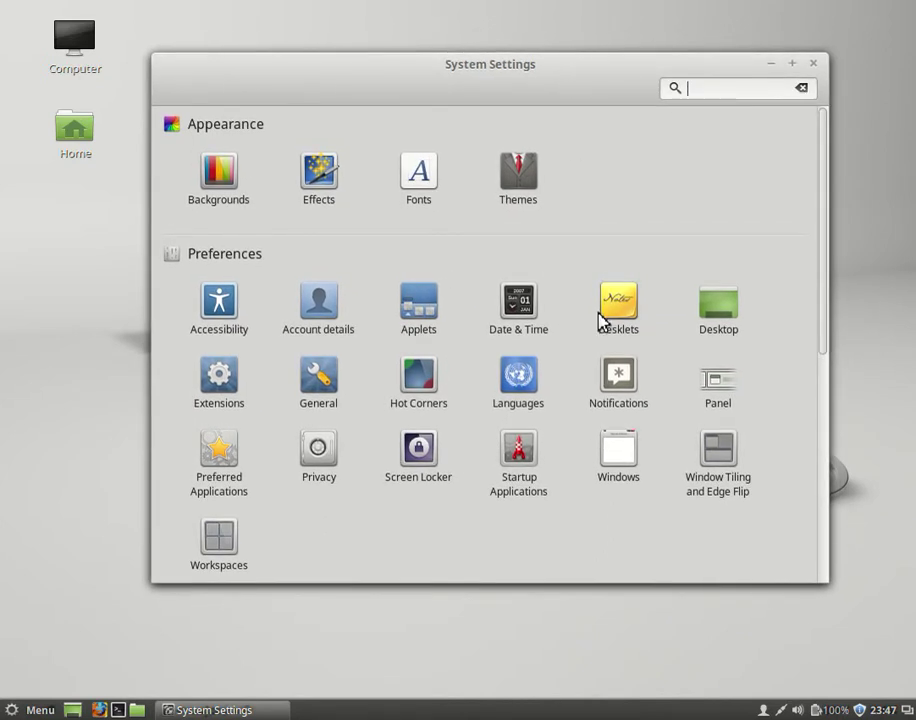
pyautogui.moveTo(820, 137); pyautogui.dragTo(810, 160)
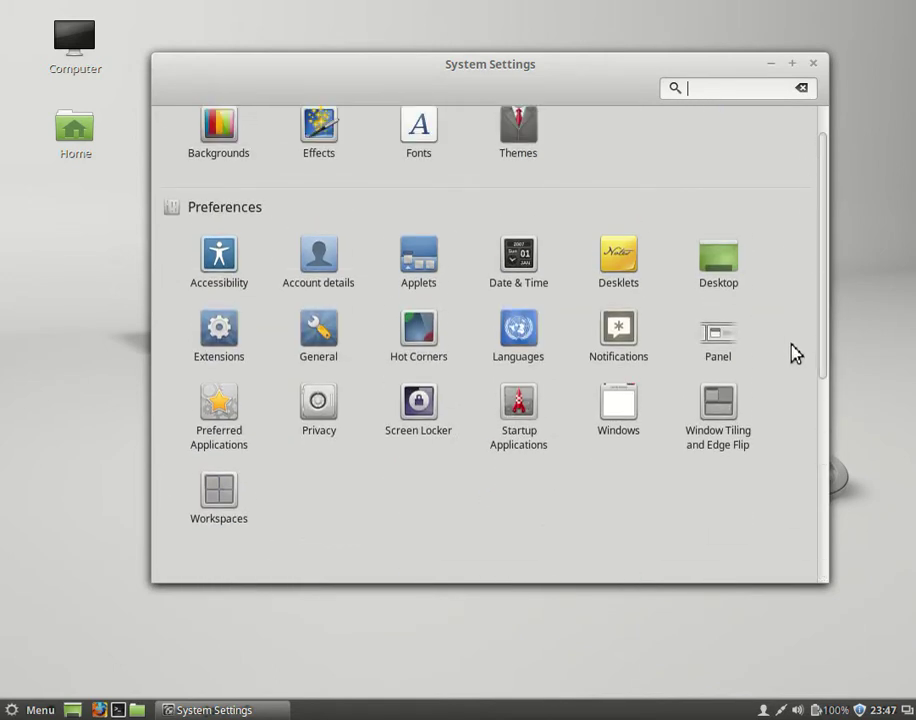
pyautogui.moveTo(818, 313); pyautogui.dragTo(669, 540)
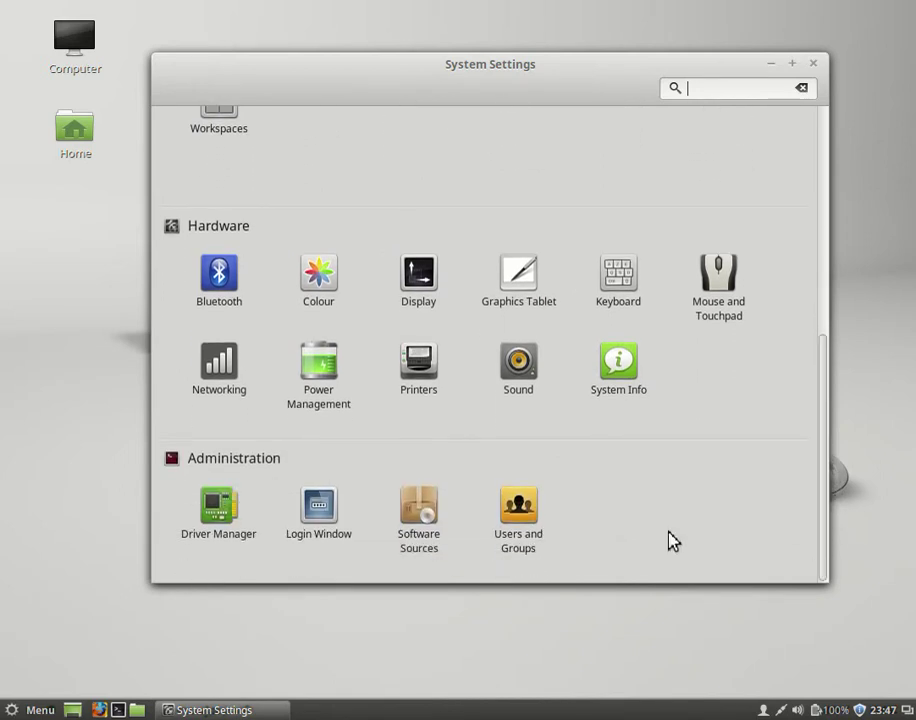
# - Open Printers, showing no printers configured, close two duplicate windows and minimise the remaining one
pyautogui.click(429, 392)
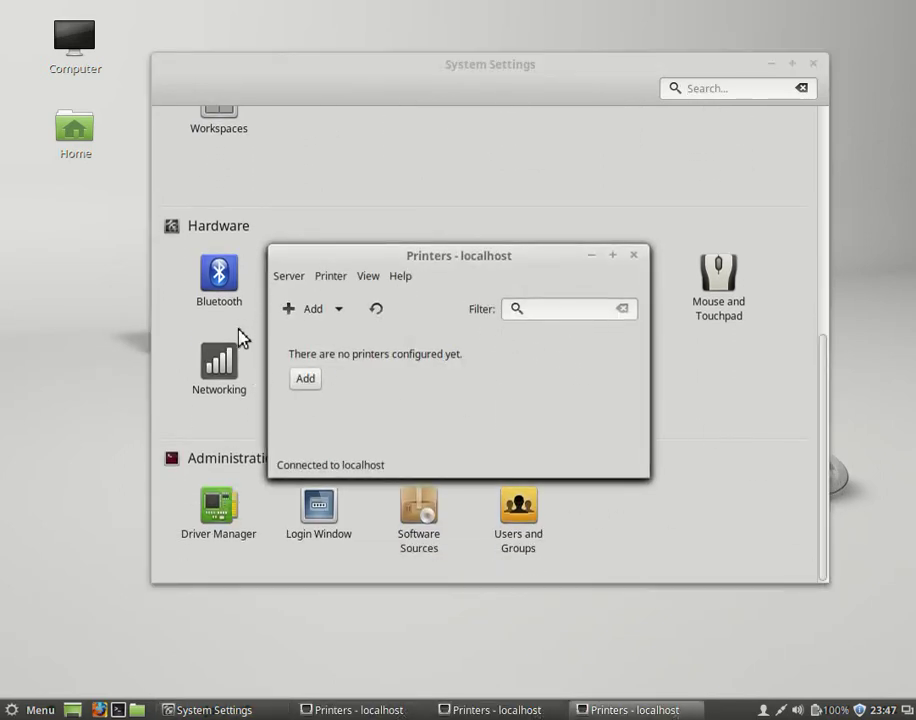
pyautogui.click(634, 256)
pyautogui.click(634, 257)
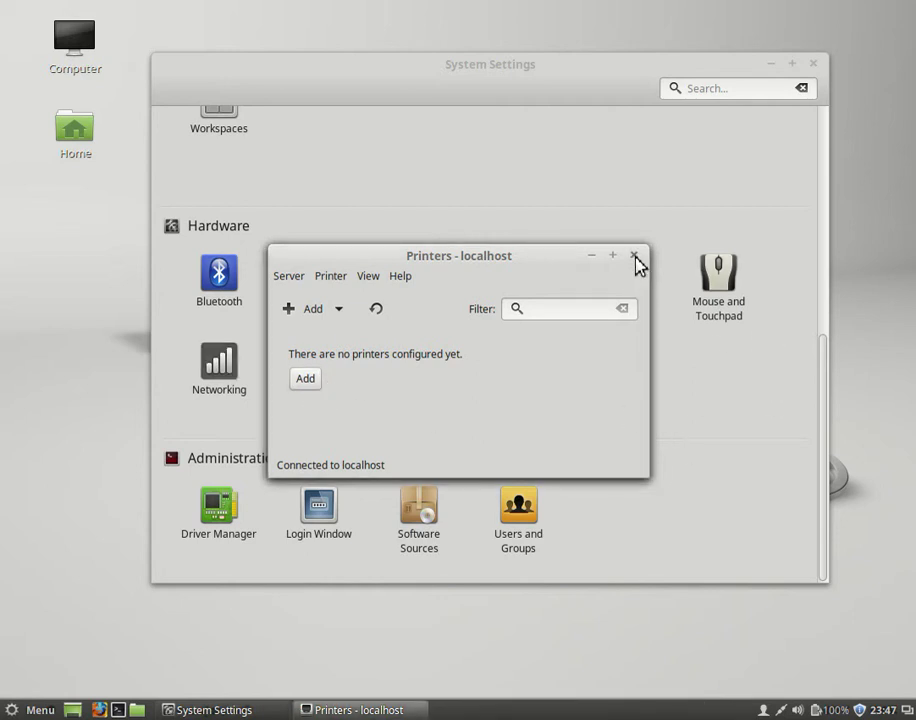
pyautogui.click(592, 256)
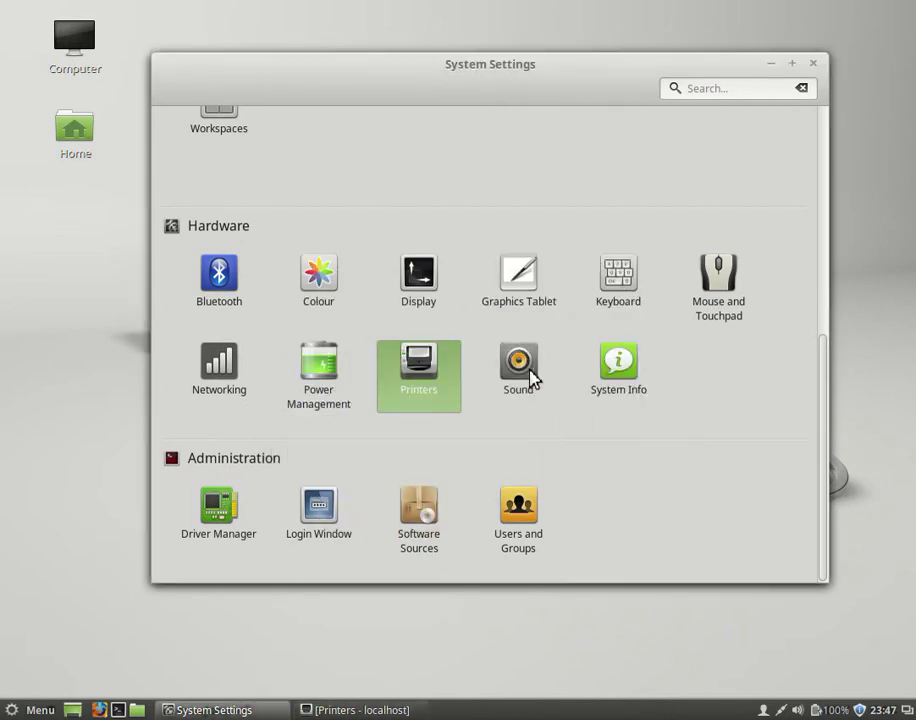
# - Launch Driver Manager with the account password to review the virtualbox-guest-dkms 4.3.18 driver in use
pyautogui.click(222, 512)
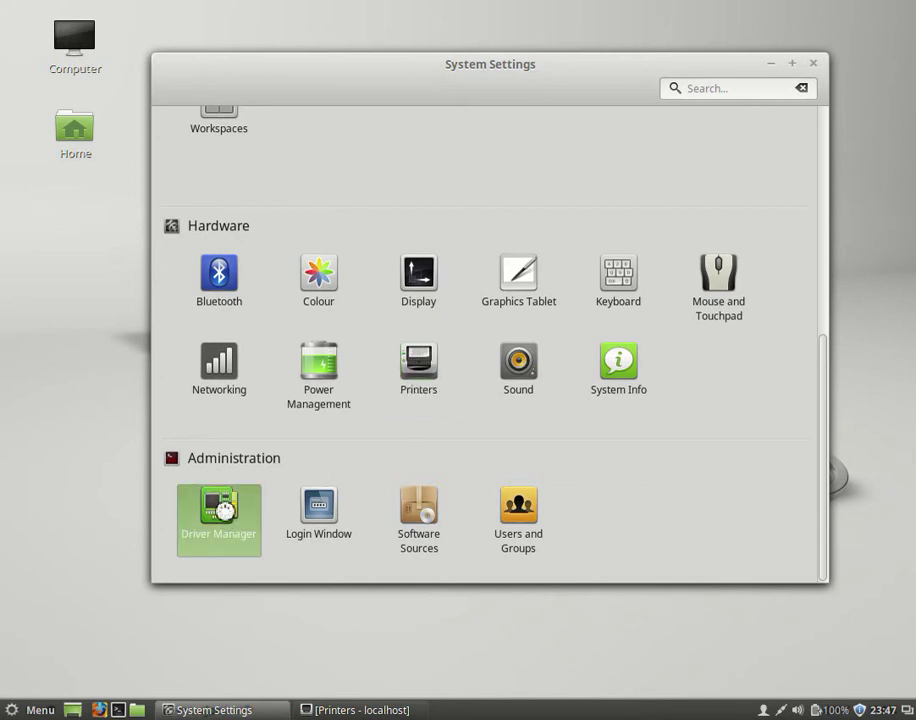
pyautogui.write('12345')
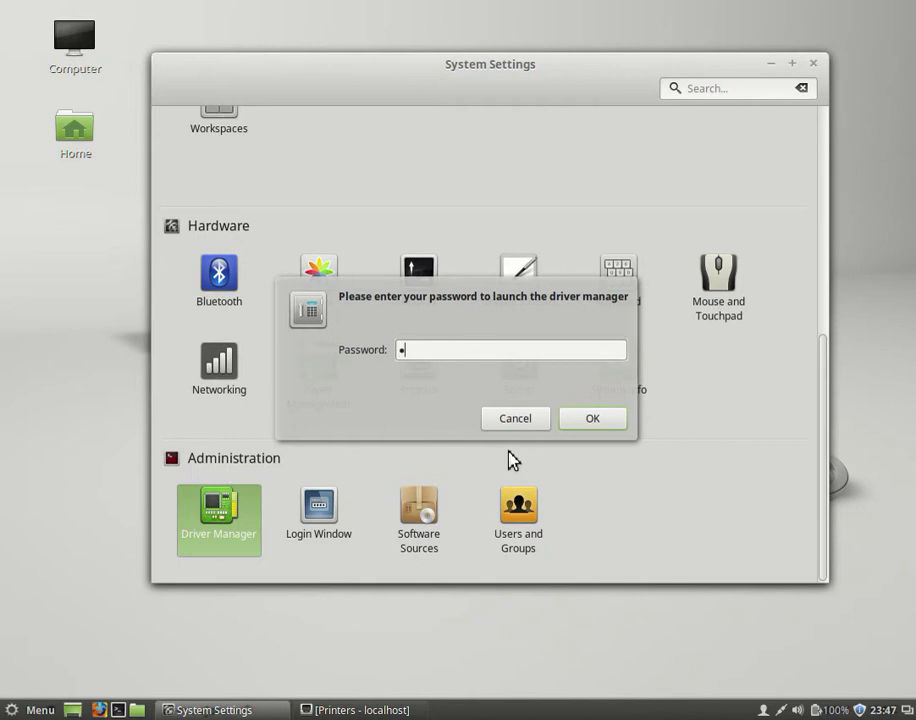
pyautogui.press('Return')
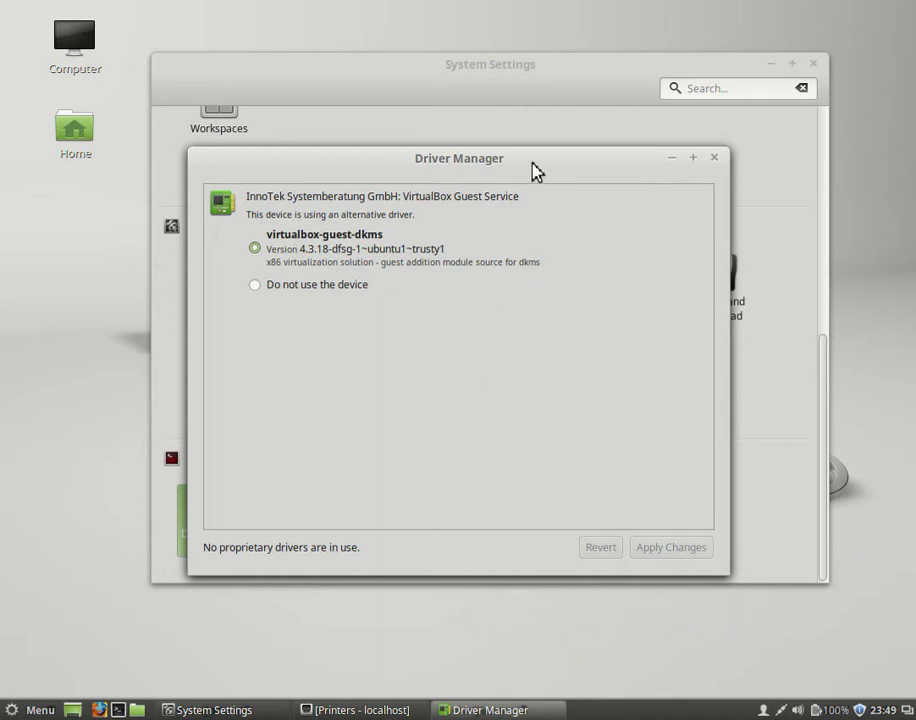
pyautogui.moveTo(538, 162); pyautogui.dragTo(555, 139)
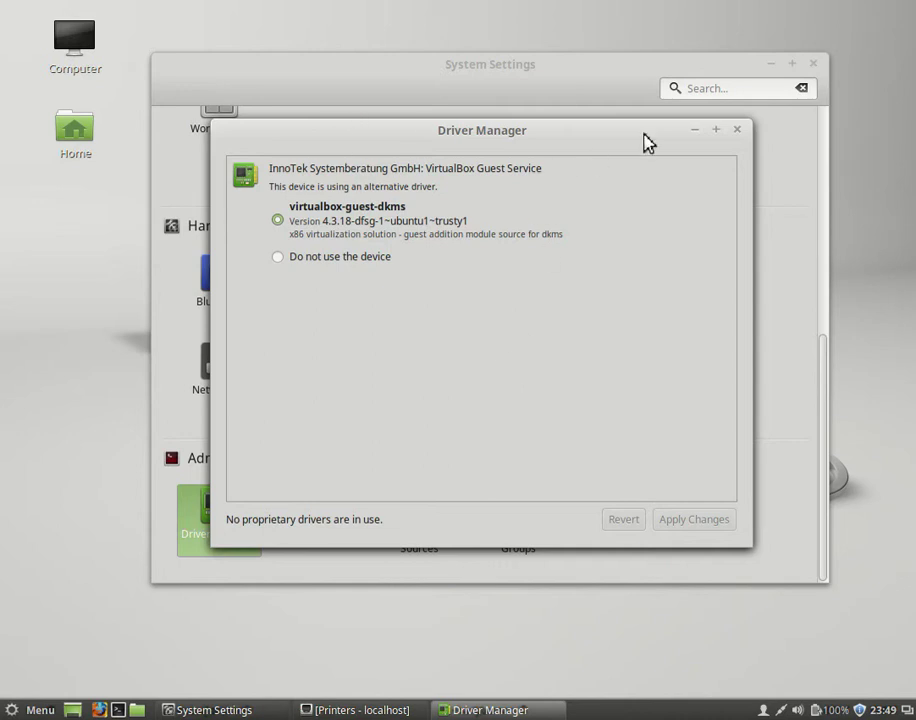
# - Close the Driver Manager and then System Settings, leaving the desktop showing
pyautogui.click(738, 131)
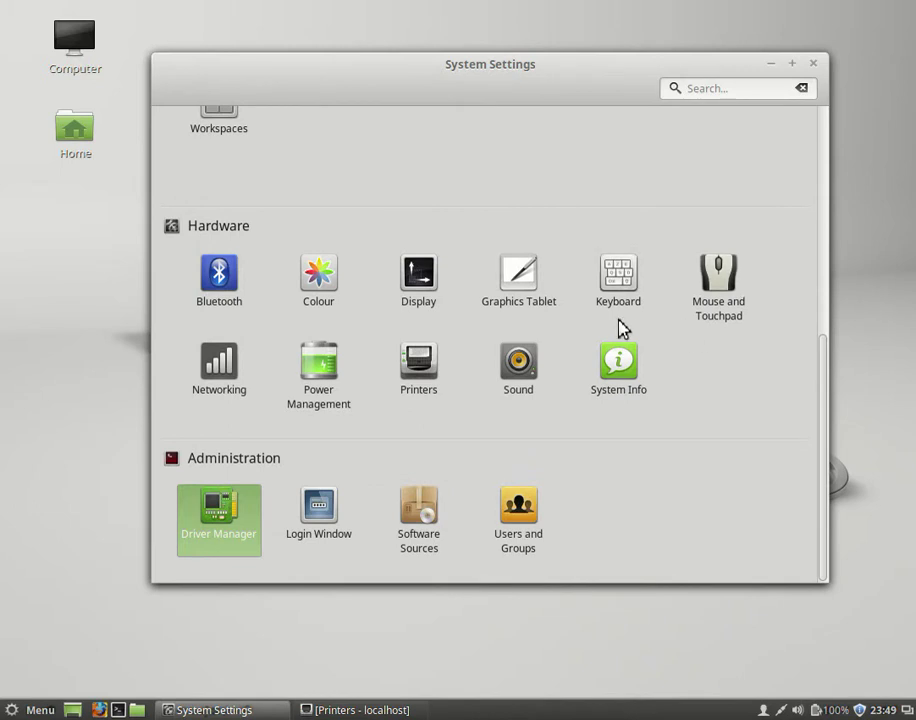
pyautogui.click(813, 64)
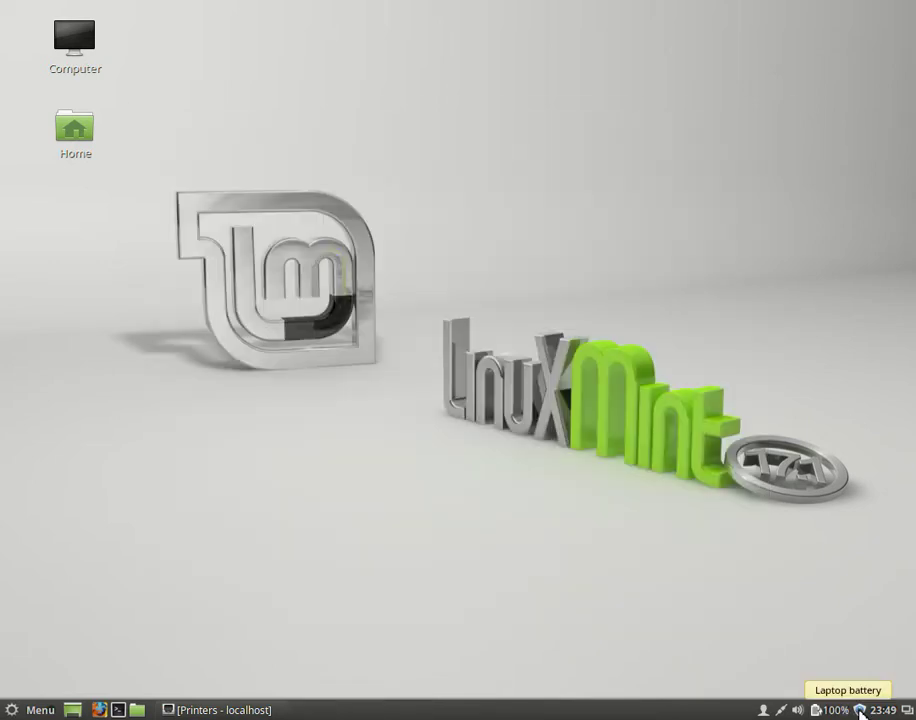
# - Open Update Manager from the tray and scroll its 120 updates down to the unticked level 4–5 packages
pyautogui.click(860, 712)
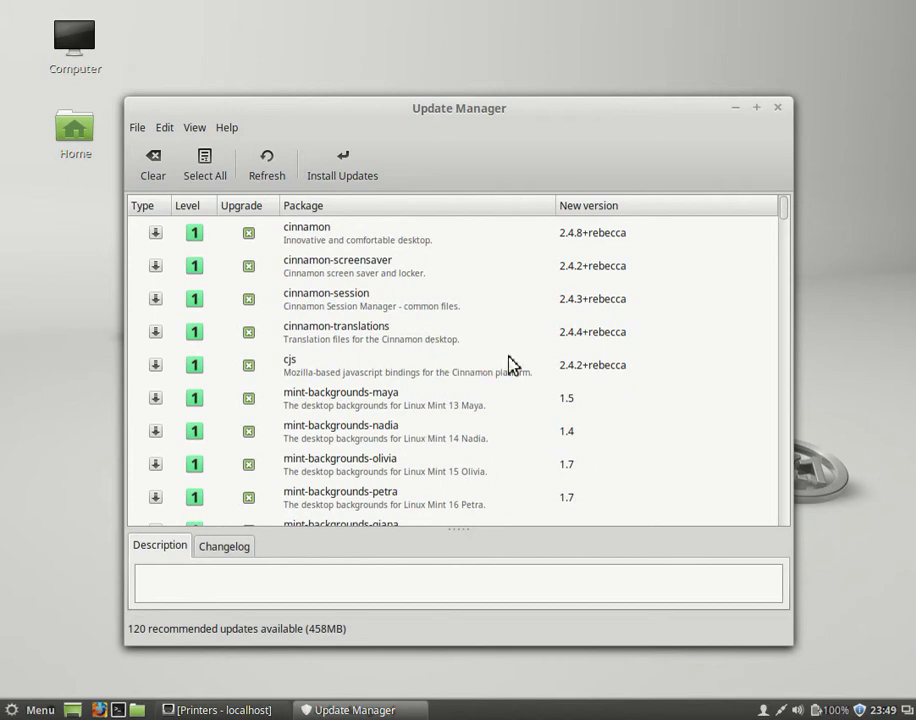
pyautogui.scroll(-1, 350, 355)
pyautogui.scroll(-4, 350, 355)
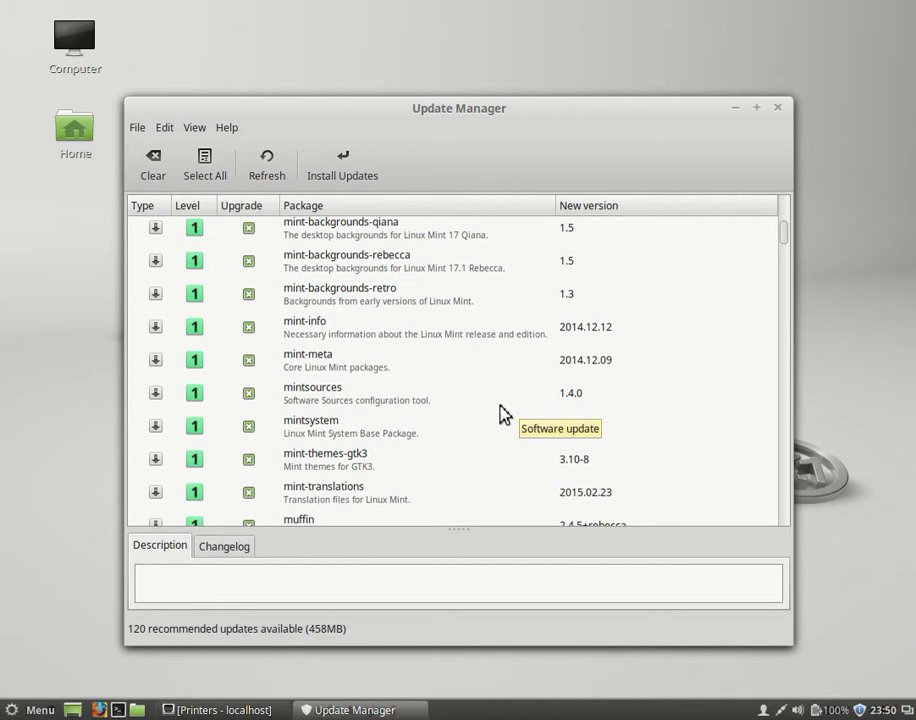
pyautogui.scroll(-10, 487, 401)
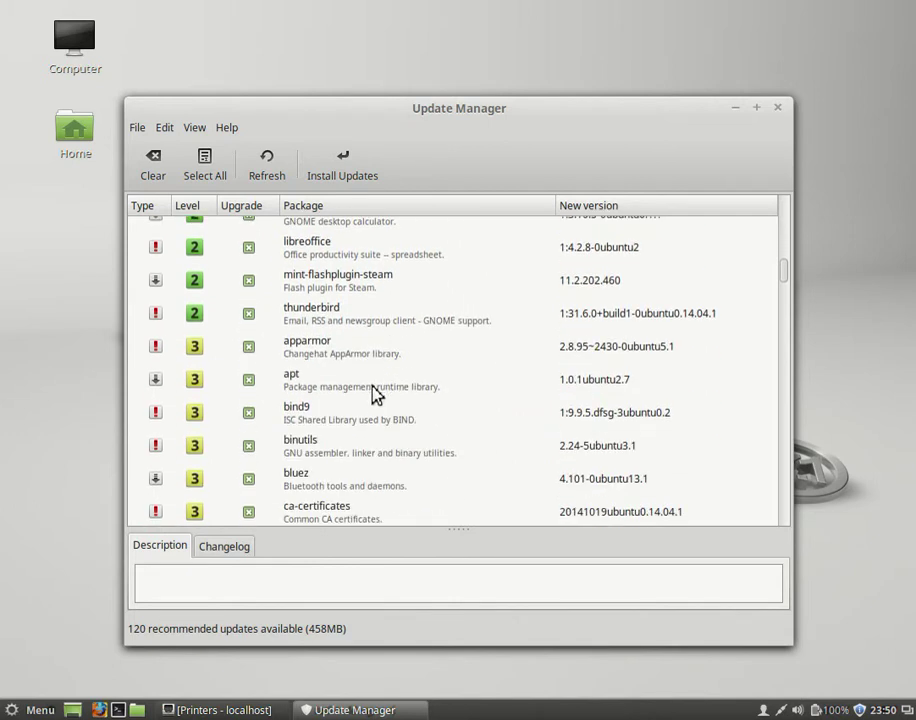
pyautogui.scroll(-2, 300, 365)
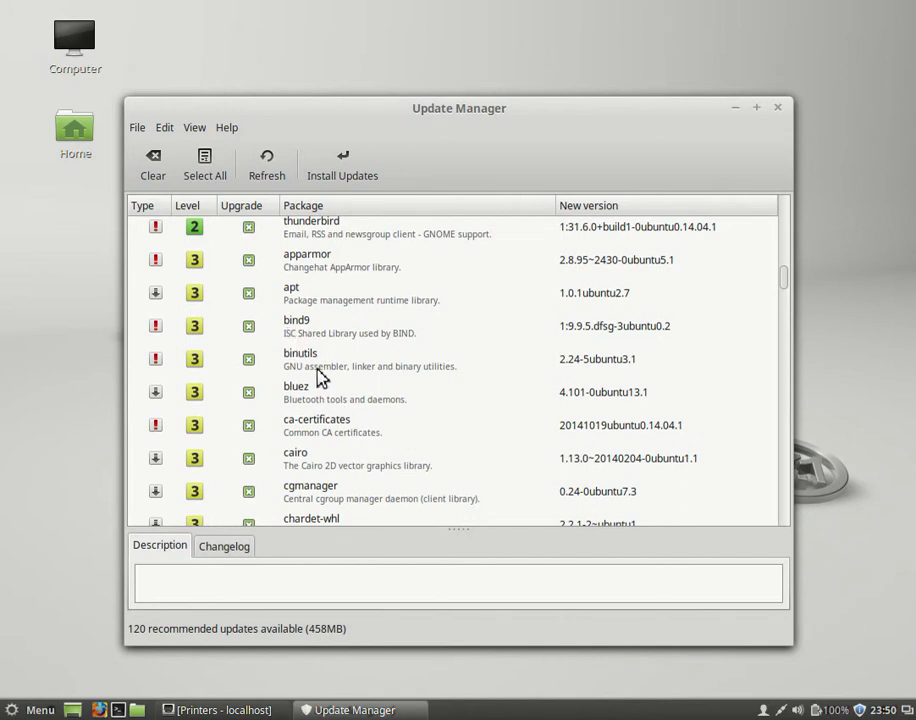
pyautogui.scroll(-5, 540, 468)
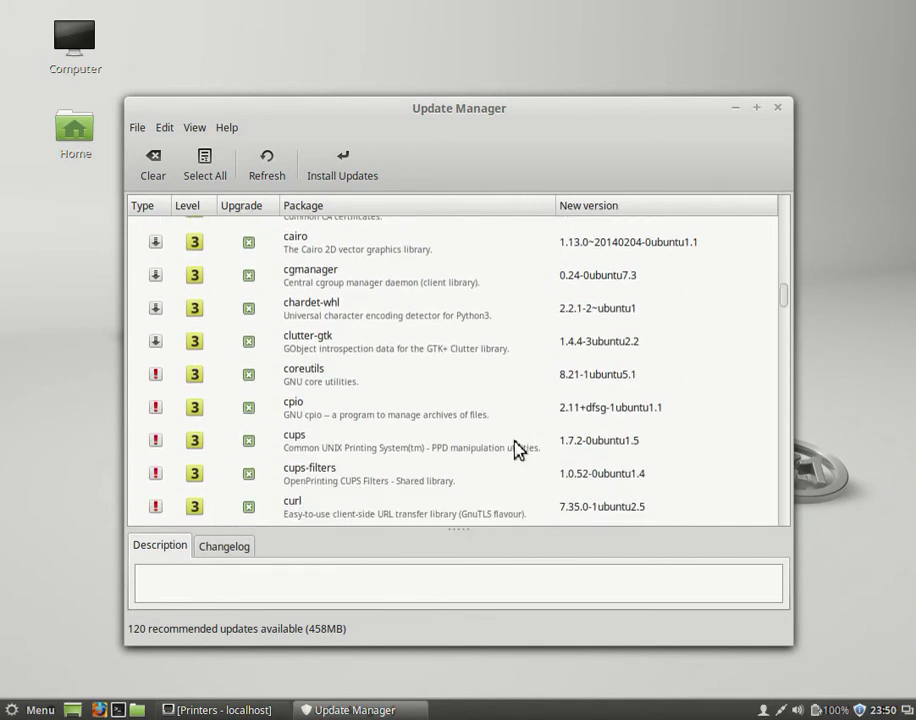
pyautogui.scroll(-5, 587, 400)
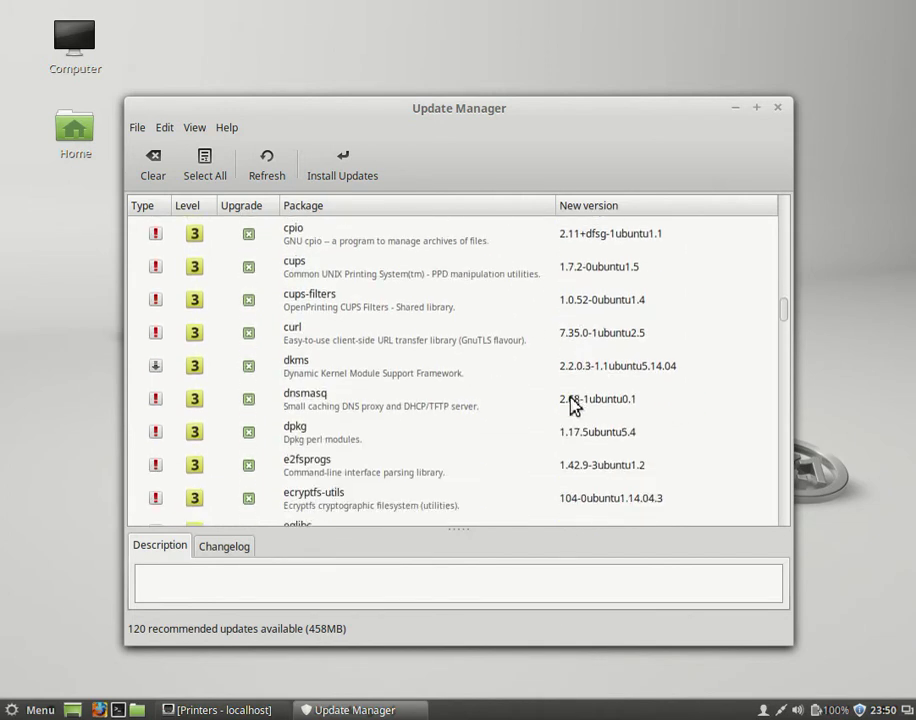
pyautogui.scroll(4, 340, 356)
pyautogui.scroll(-10, 548, 427)
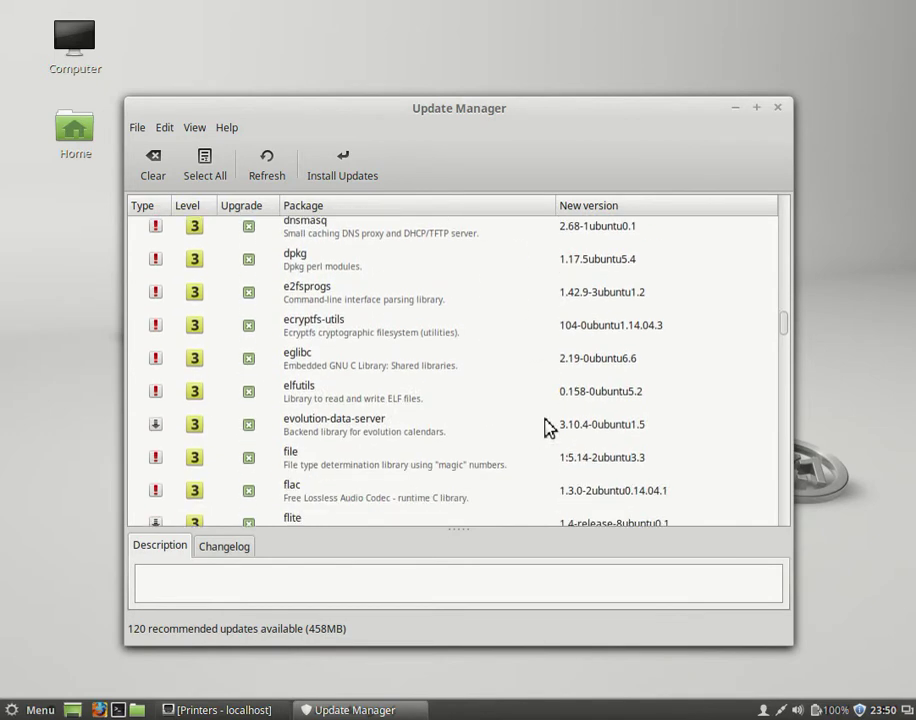
pyautogui.scroll(-20, 540, 428)
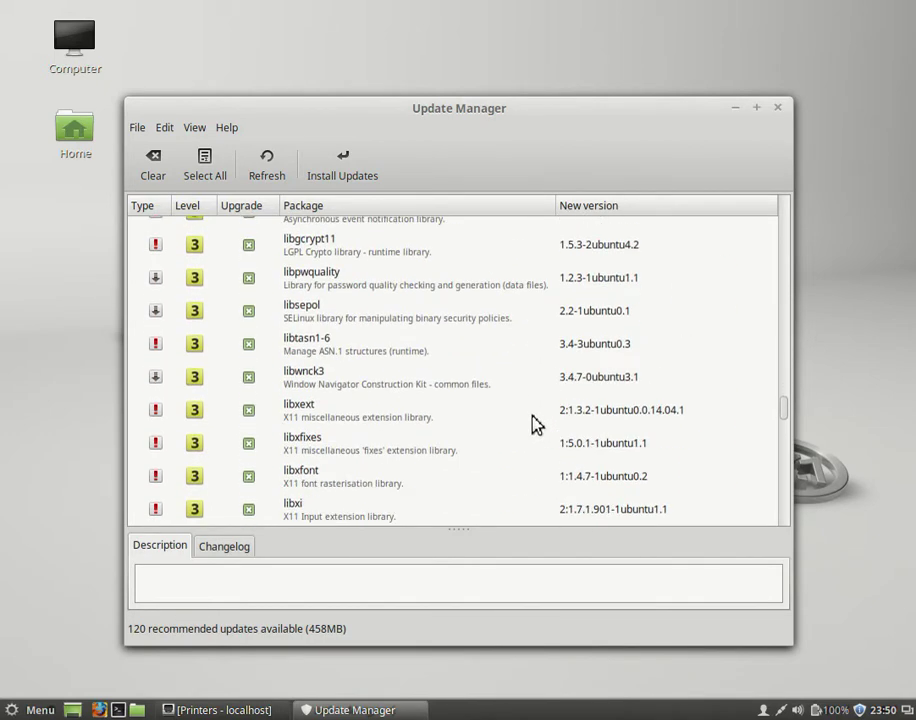
pyautogui.scroll(-20, 535, 425)
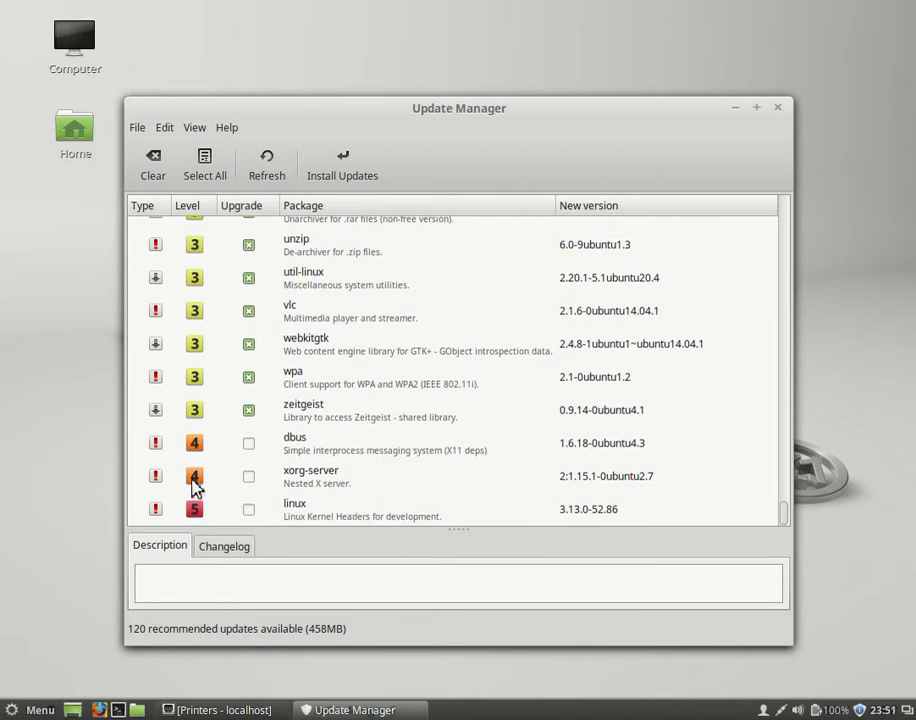
# - Move Update Manager higher and view the wpa, zeitgeist, xorg-server and unzip update descriptions
pyautogui.moveTo(475, 113); pyautogui.dragTo(497, 68)
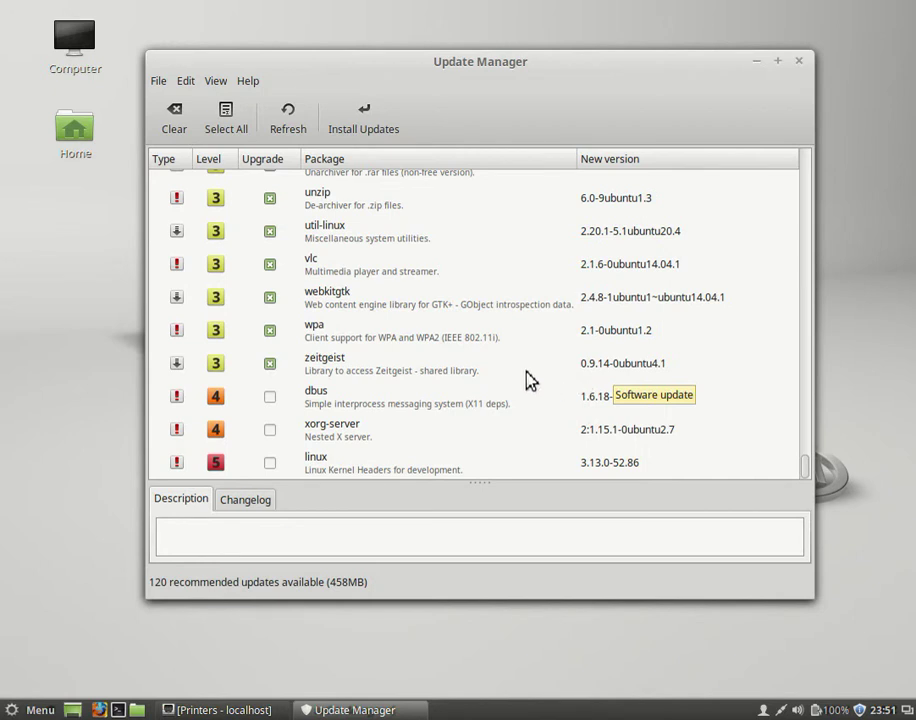
pyautogui.click(365, 341)
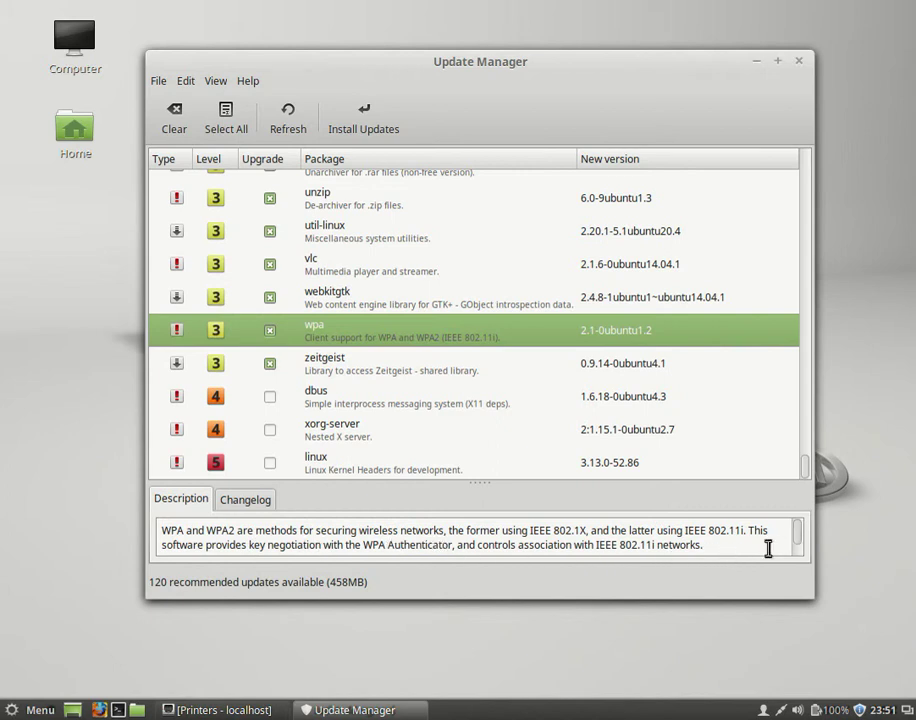
pyautogui.scroll(-1, 795, 545)
pyautogui.scroll(1, 795, 538)
pyautogui.click(364, 370)
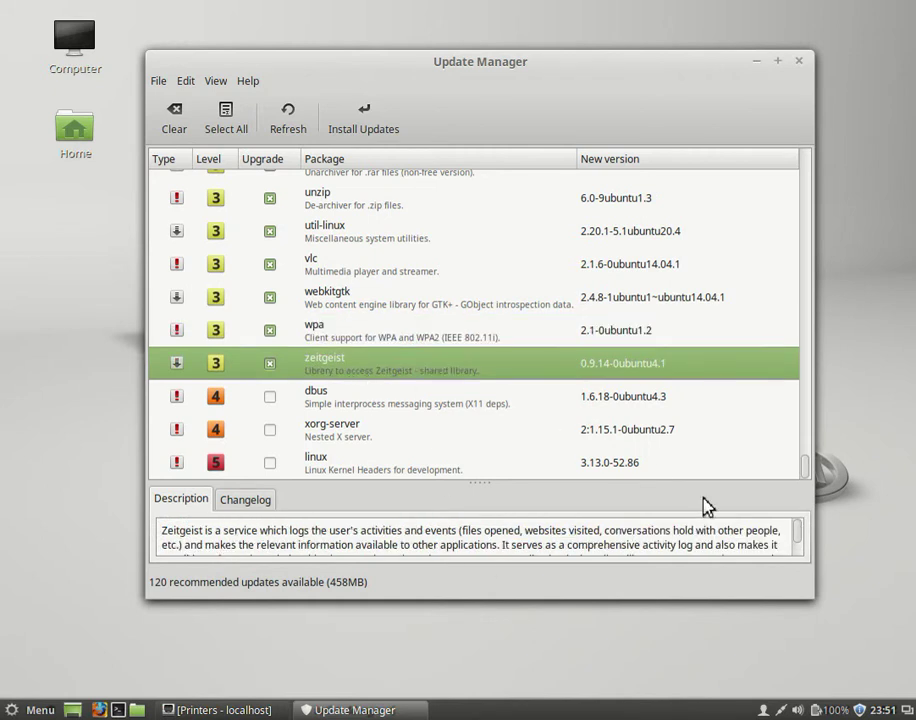
pyautogui.click(337, 437)
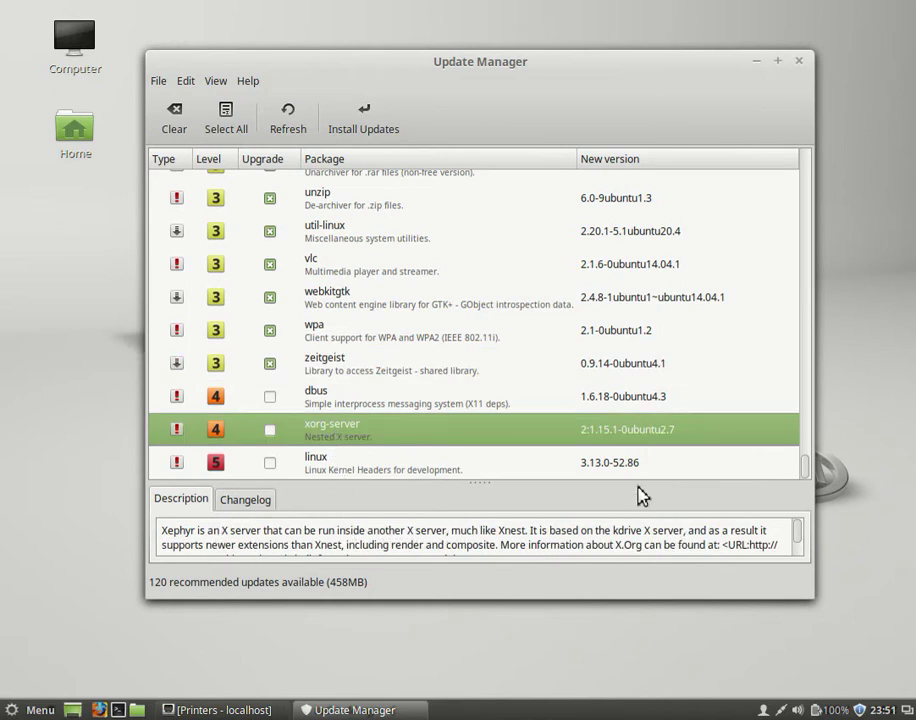
pyautogui.click(331, 206)
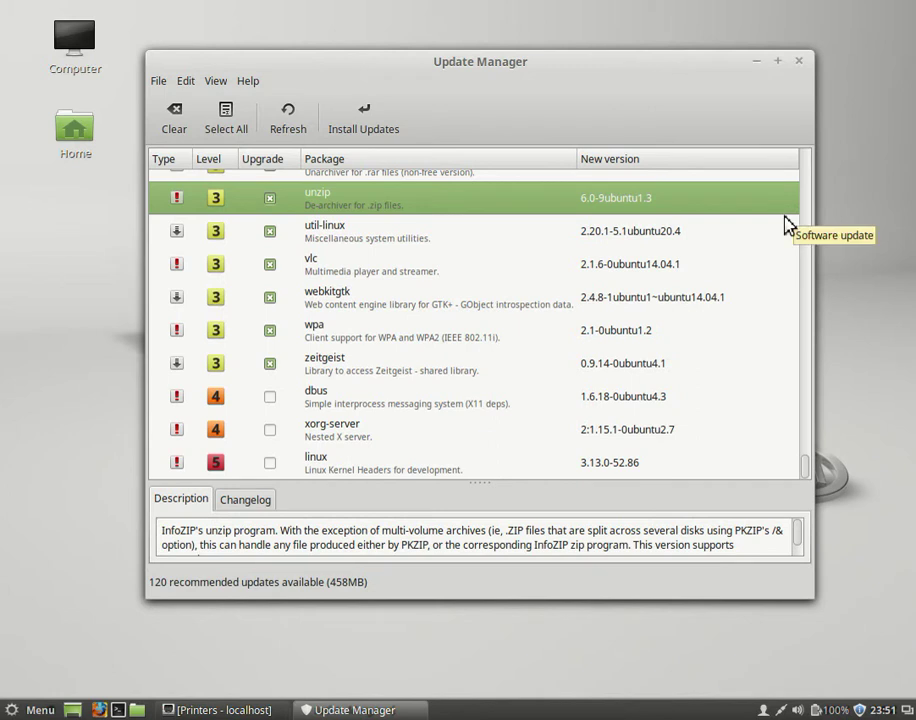
# - Close Update Manager and show the Graphics apps (GIMP, gThumb, Simple Scan) in the Menu
pyautogui.click(799, 62)
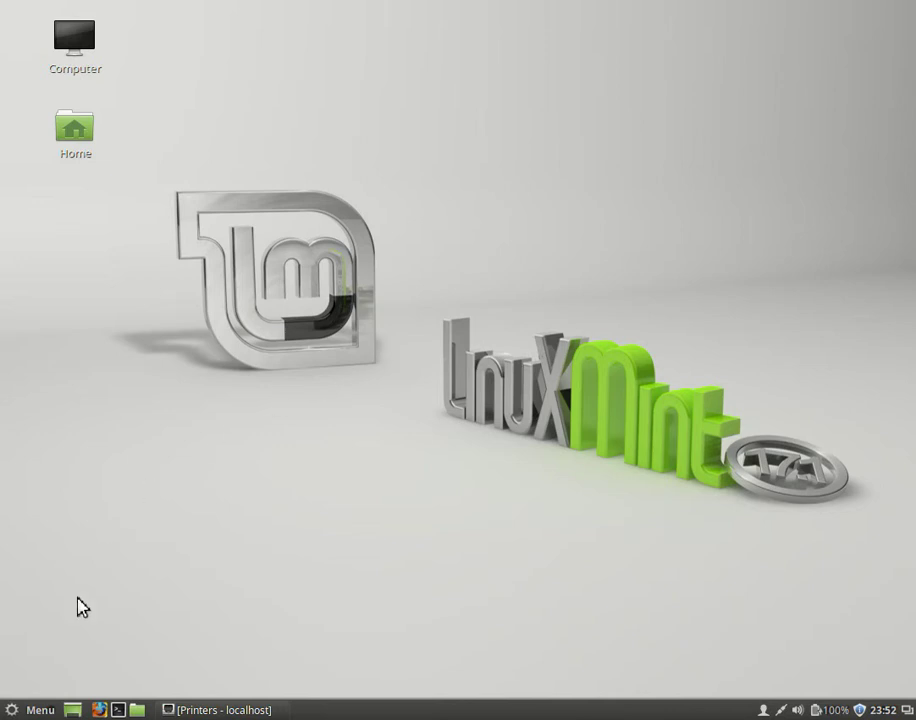
pyautogui.click(32, 710)
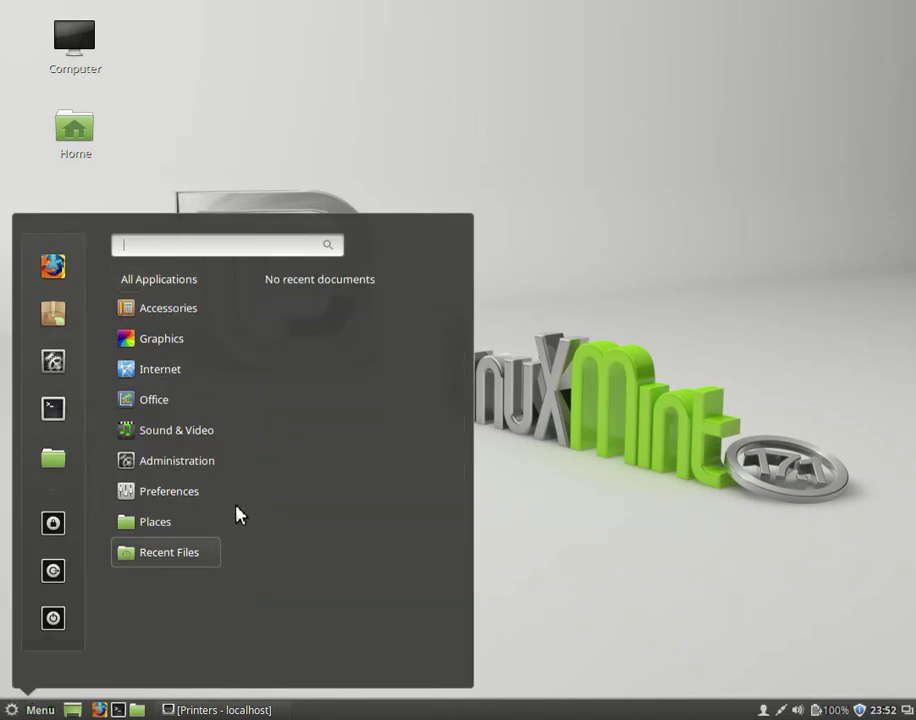
pyautogui.moveTo(136, 536)
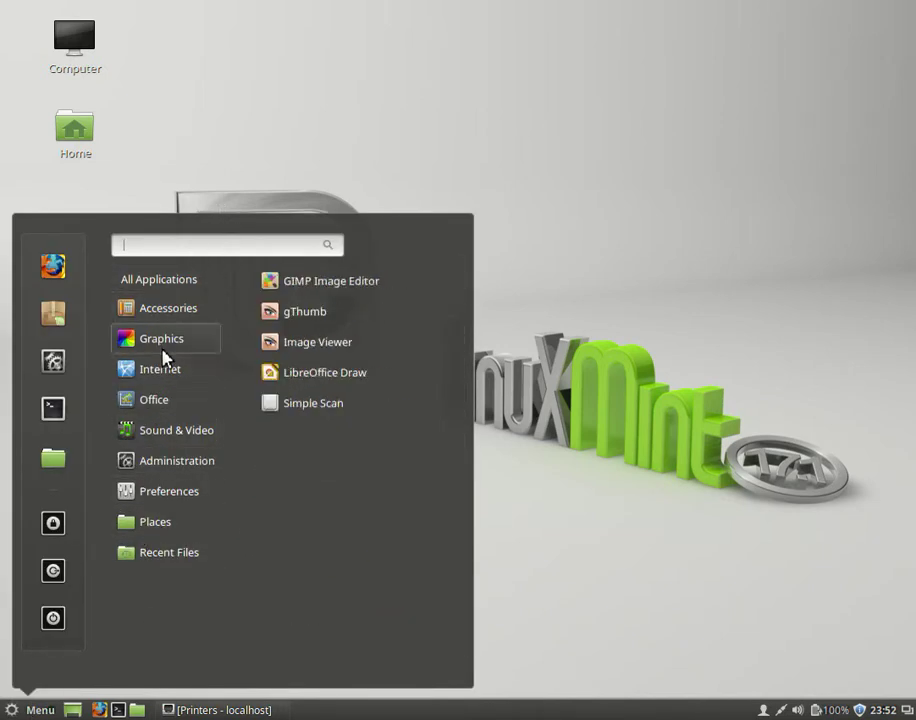
pyautogui.click(578, 229)
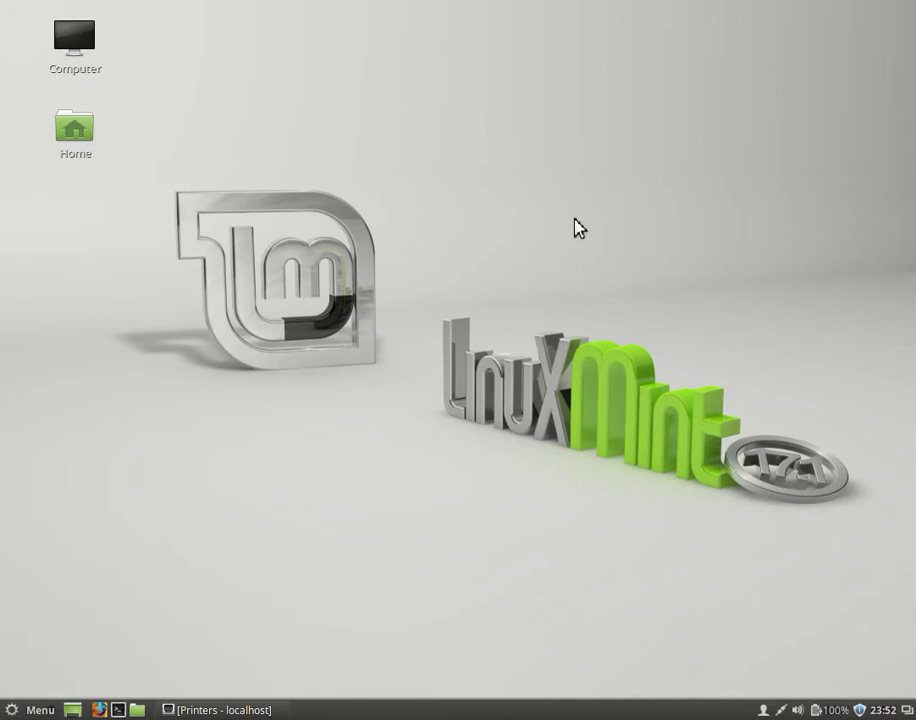
pyautogui.doubleClick(94, 70)
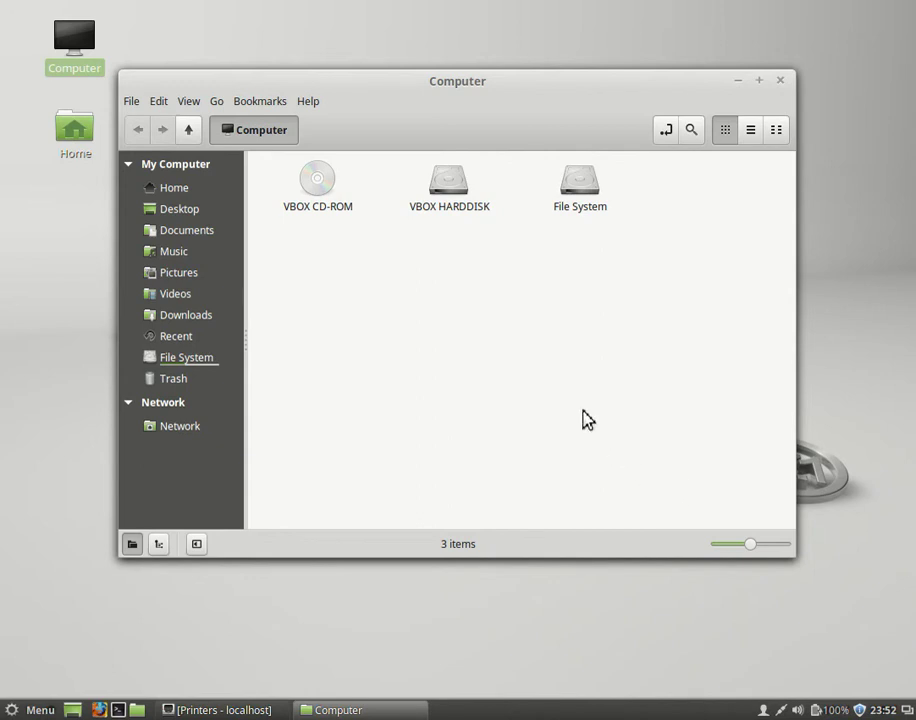
pyautogui.click(783, 83)
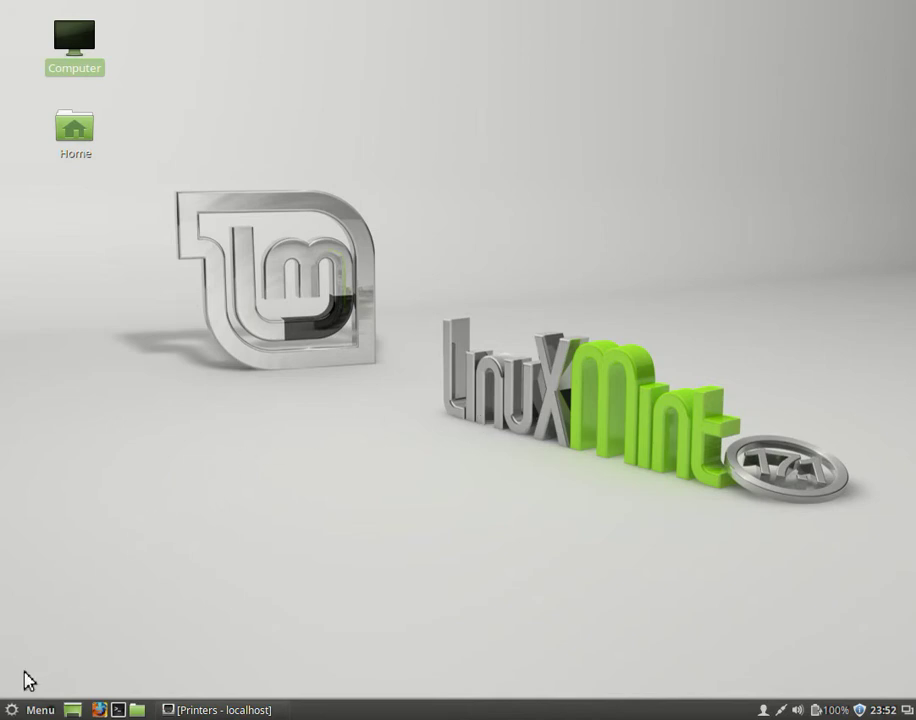
# - Browse the Menu's Graphics, Accessories and Office categories, ending on Sound & Video (Banshee, Brasero, Videos, VLC)
pyautogui.click(35, 709)
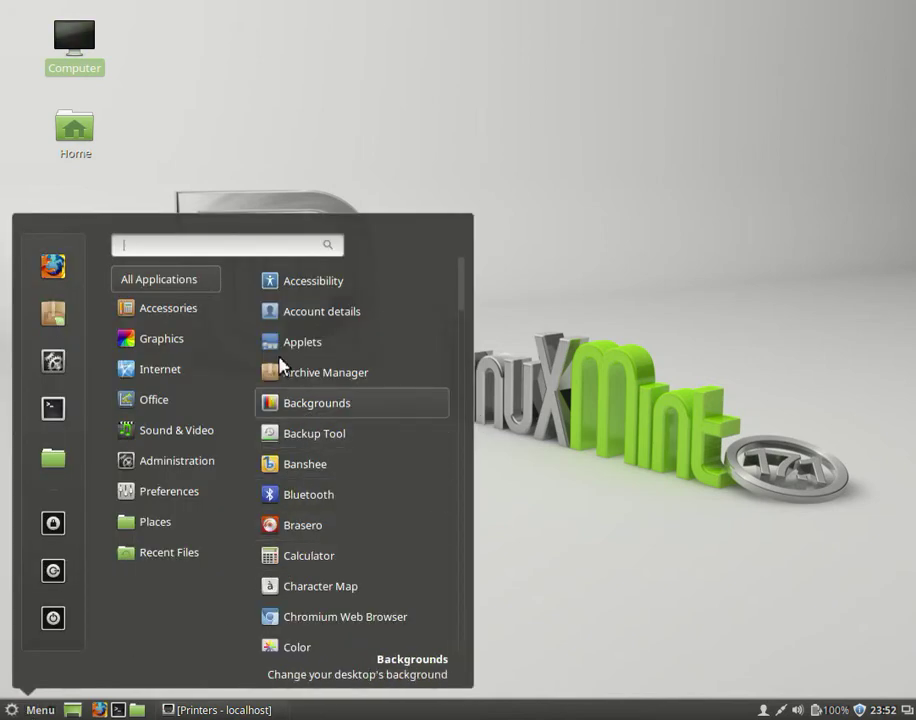
pyautogui.moveTo(177, 545)
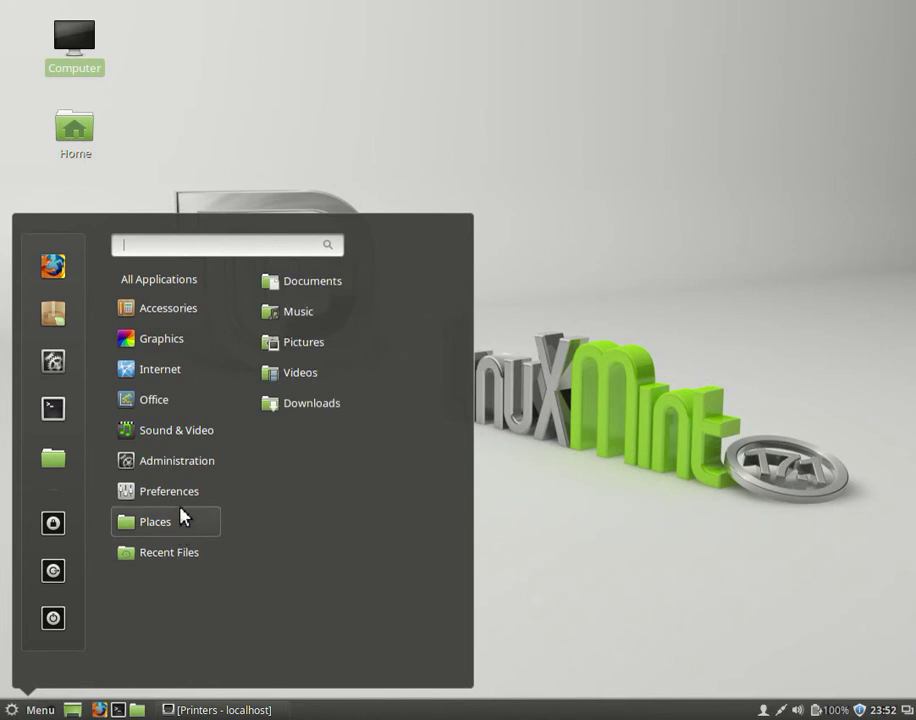
pyautogui.moveTo(174, 346)
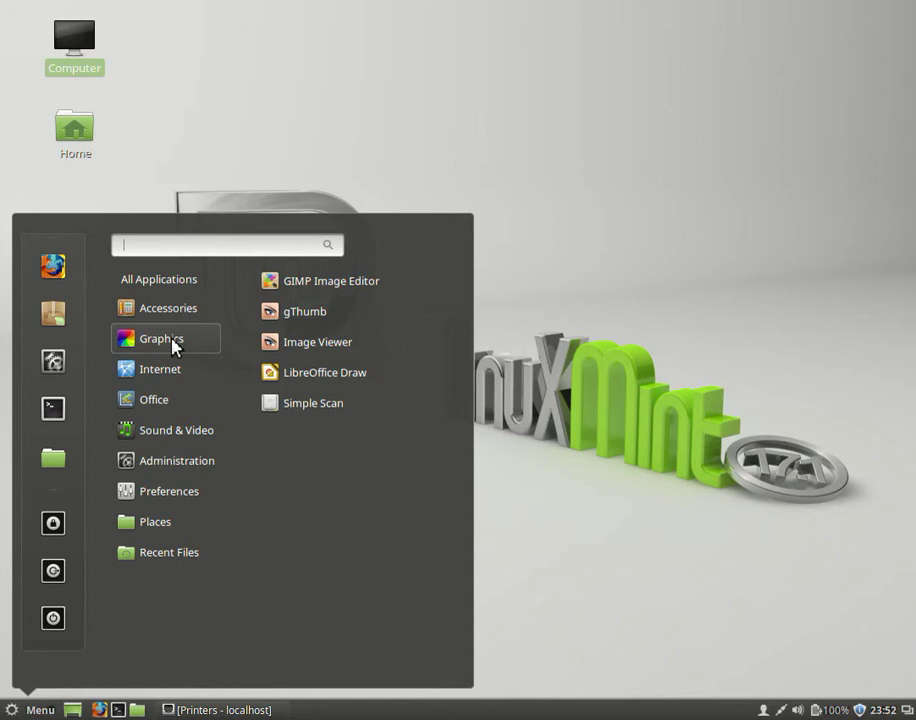
pyautogui.moveTo(181, 308)
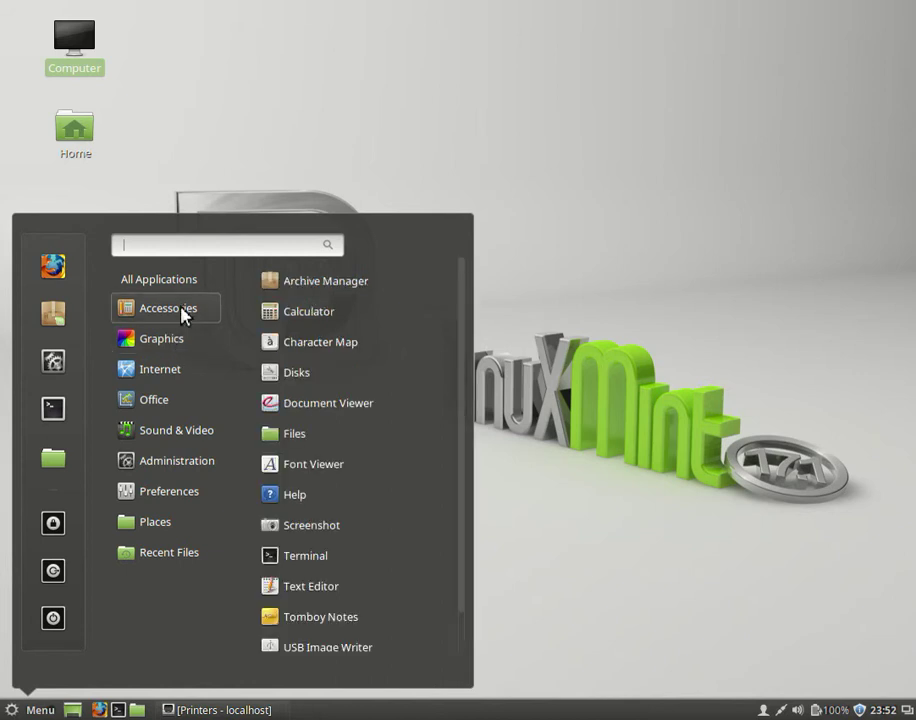
pyautogui.scroll(-1, 380, 475)
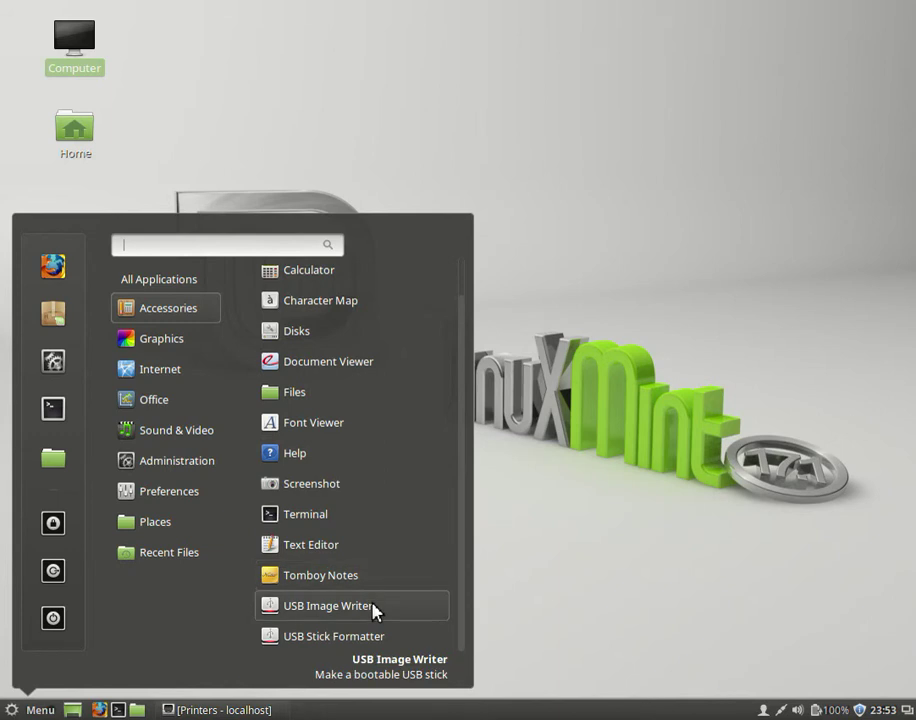
pyautogui.scroll(1, 372, 600)
pyautogui.click(190, 345)
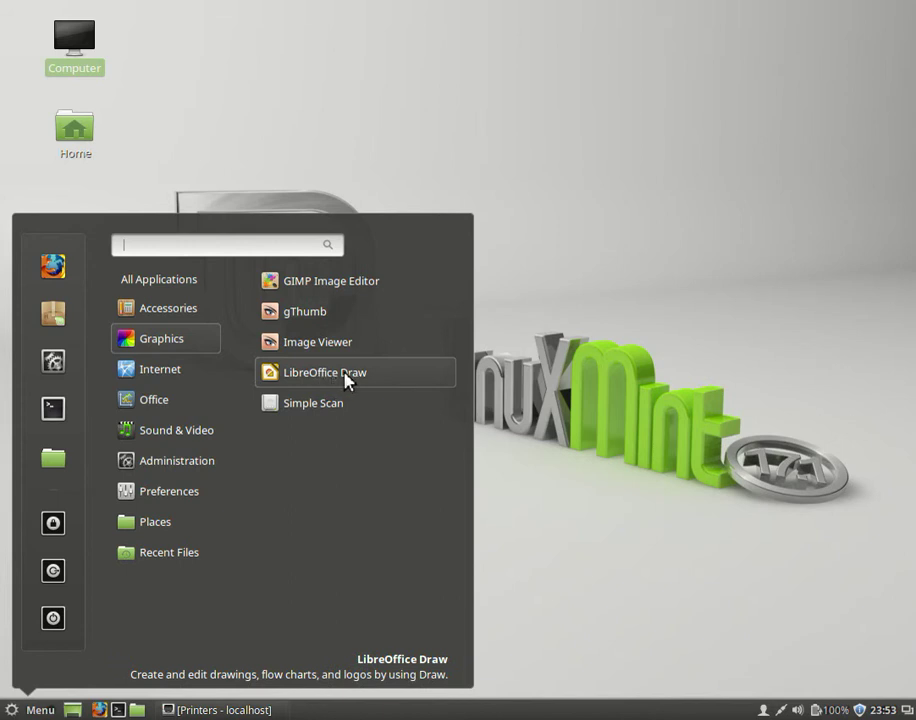
pyautogui.moveTo(176, 430)
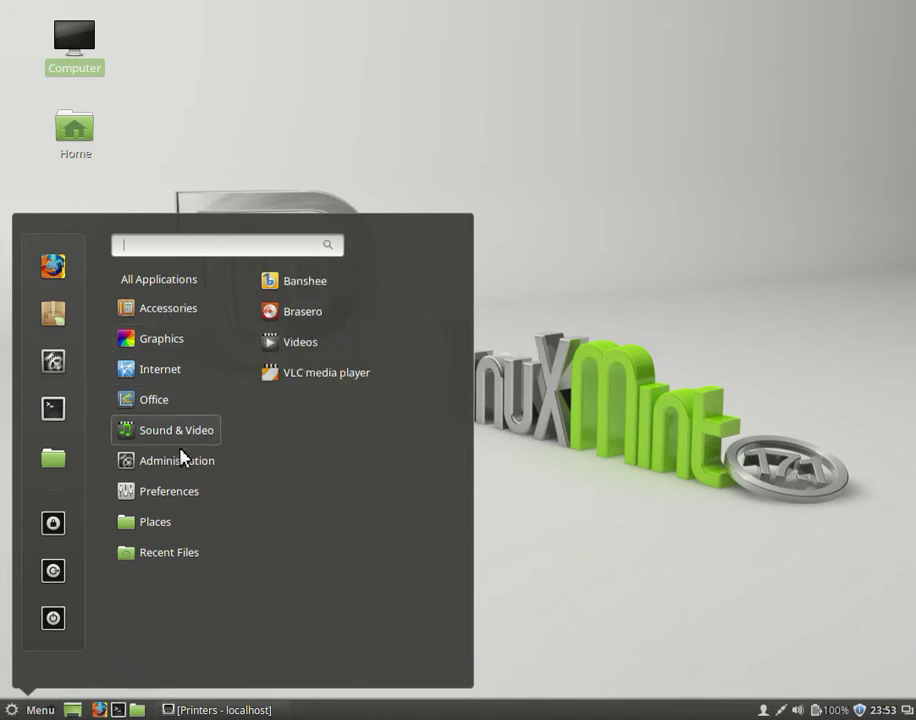
pyautogui.moveTo(170, 399)
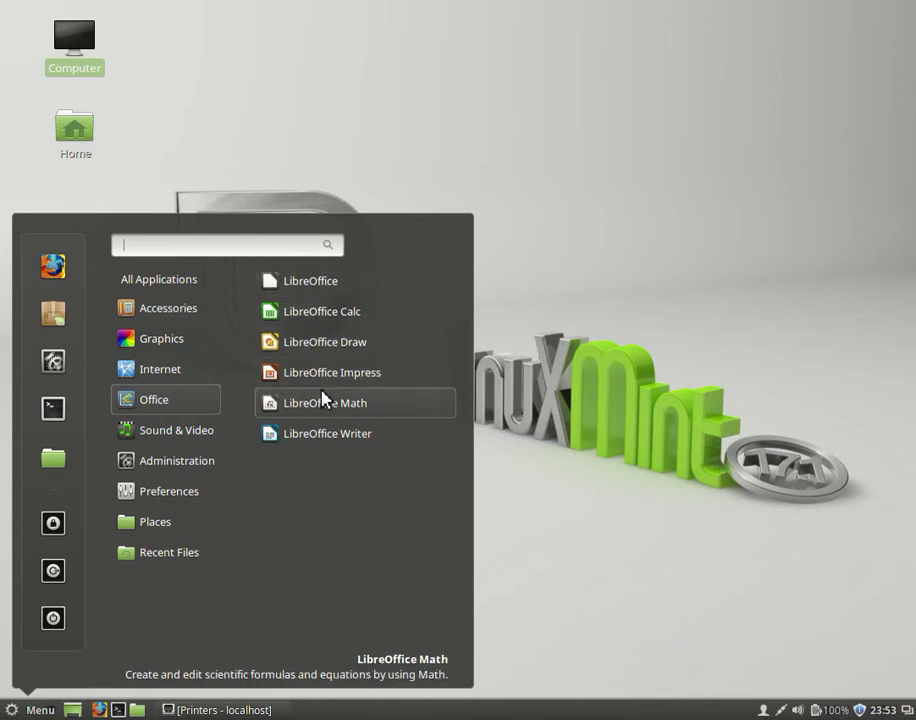
pyautogui.moveTo(168, 369)
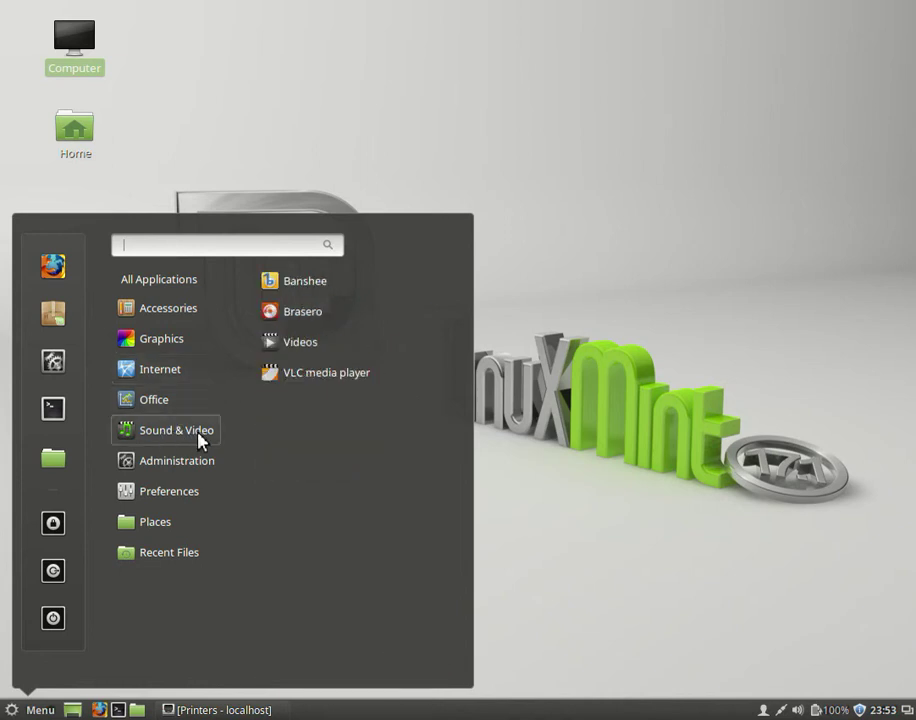
# - Launch and close Videos, then launch and close Banshee so it keeps running in the background
pyautogui.click(297, 344)
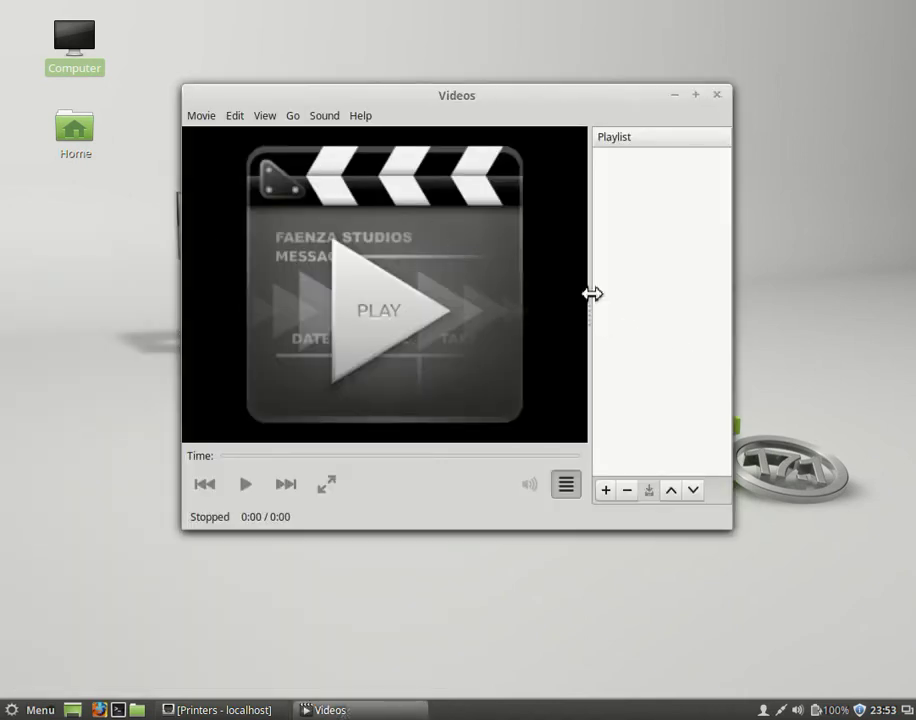
pyautogui.click(716, 94)
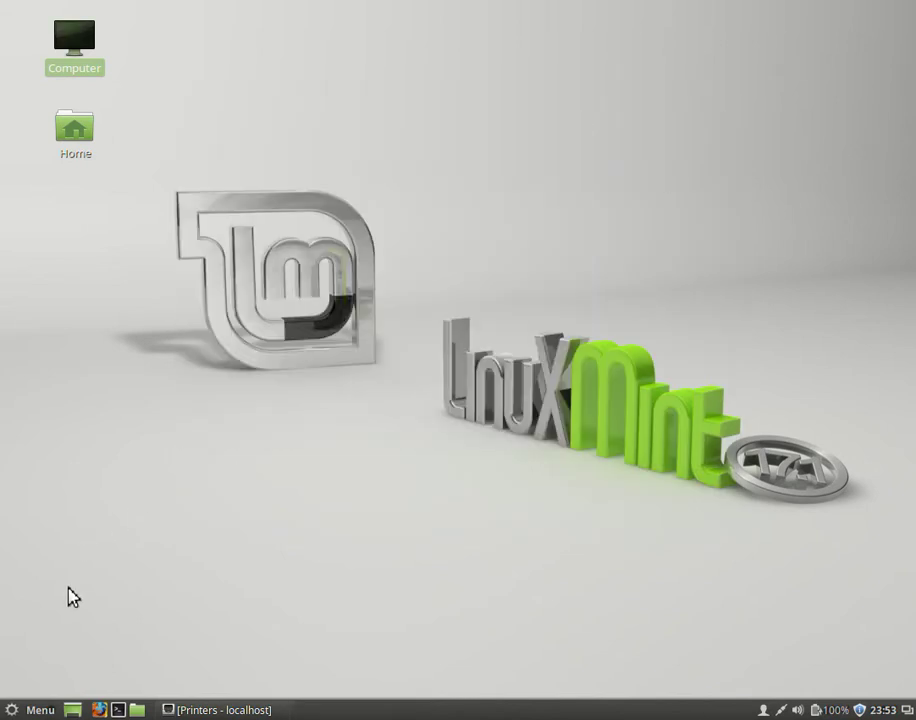
pyautogui.click(30, 709)
pyautogui.moveTo(207, 432)
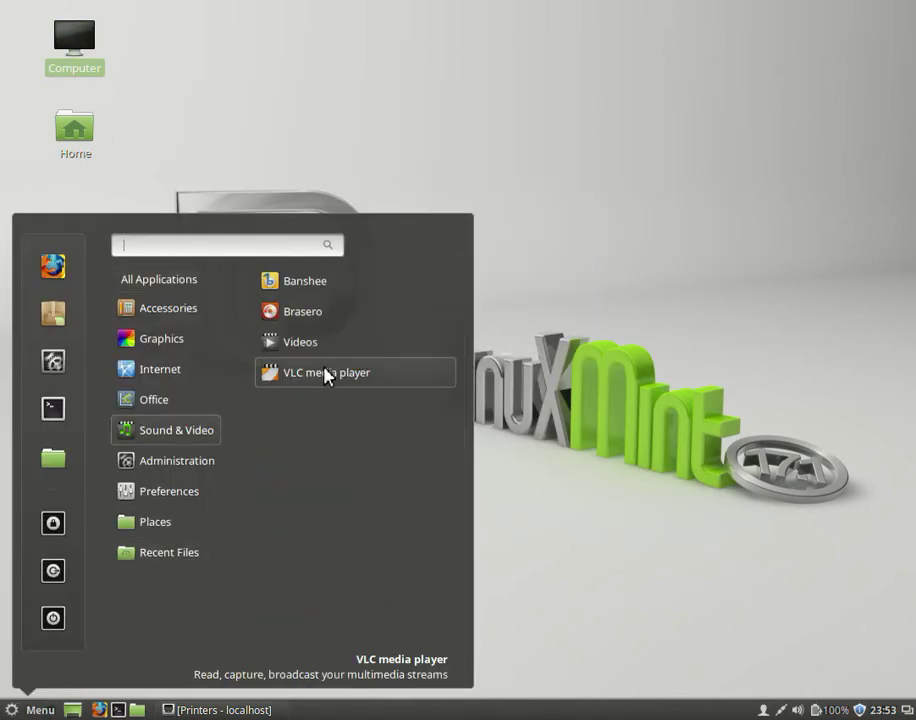
pyautogui.click(321, 290)
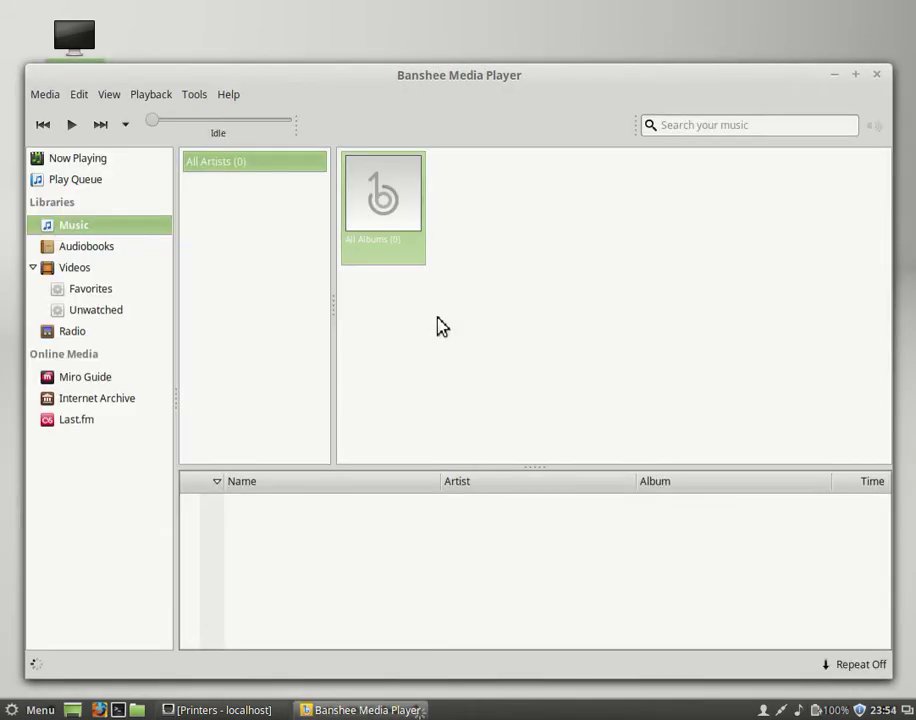
pyautogui.click(878, 75)
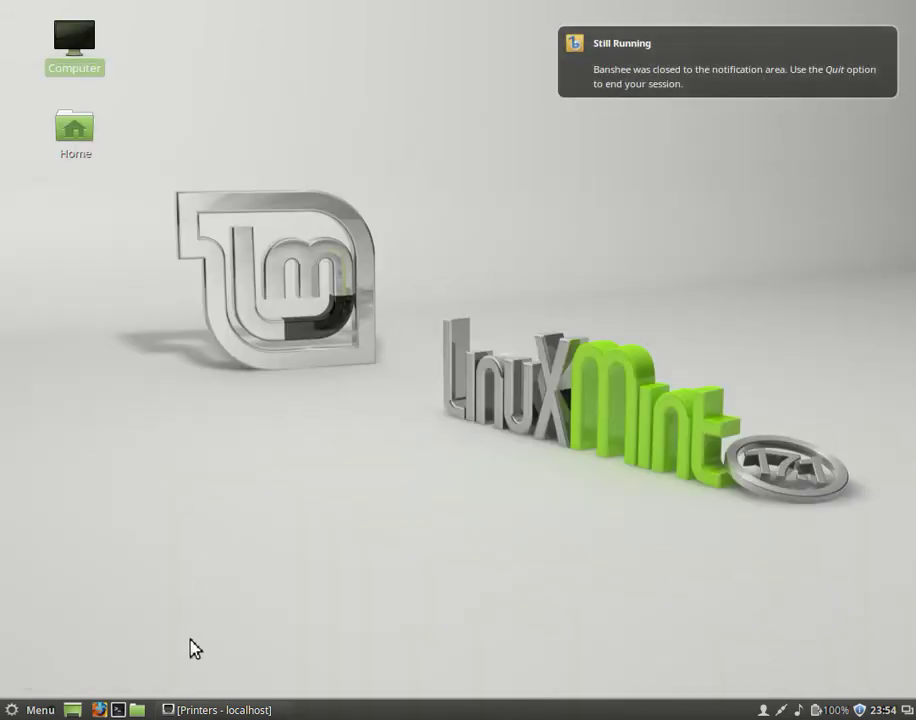
pyautogui.rightClick(641, 63)
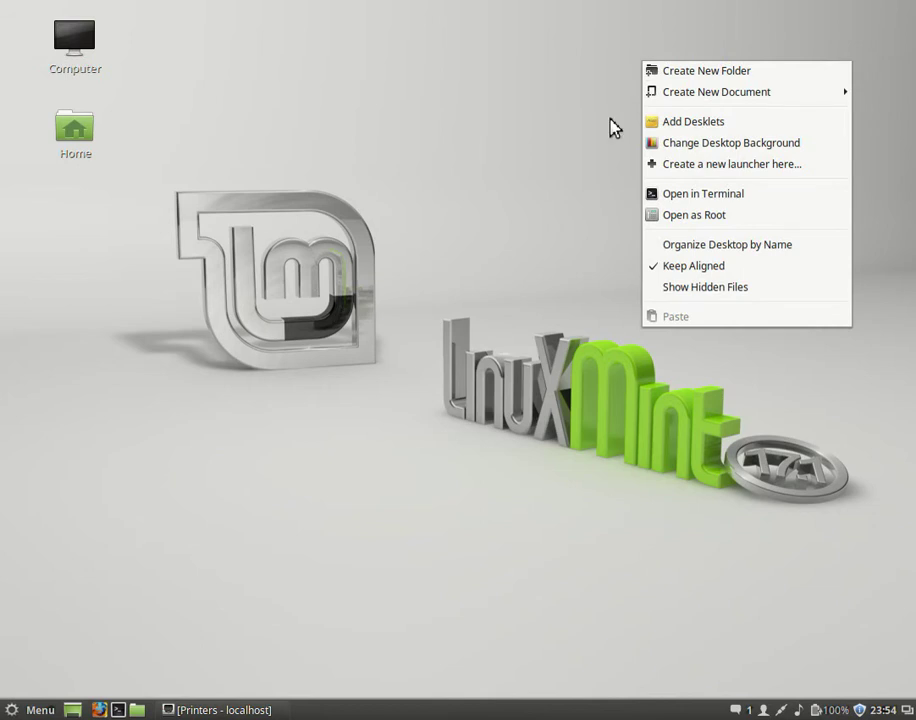
pyautogui.click(472, 265)
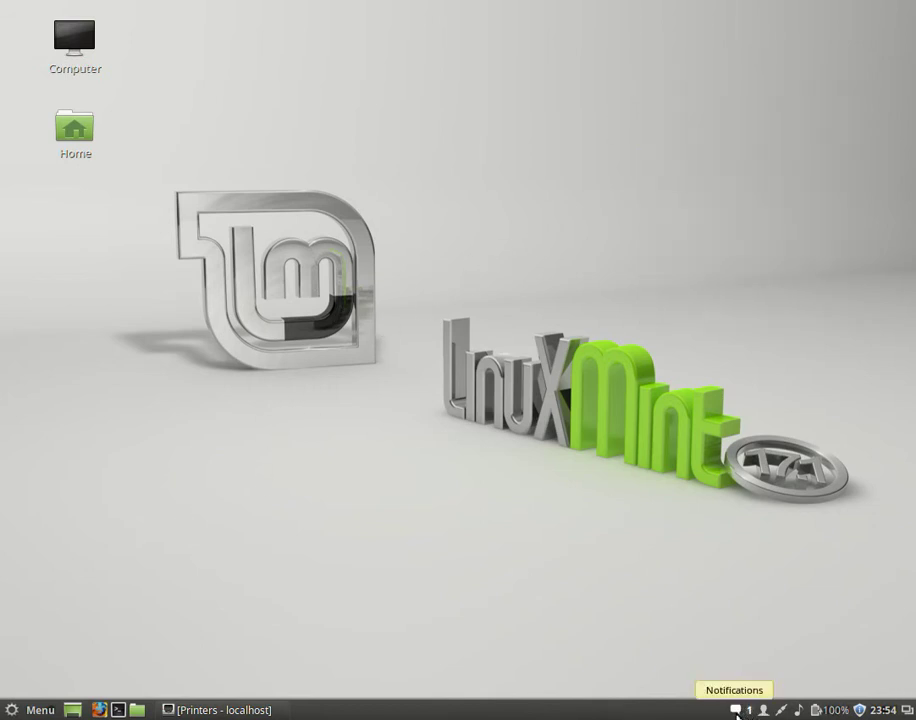
pyautogui.click(737, 712)
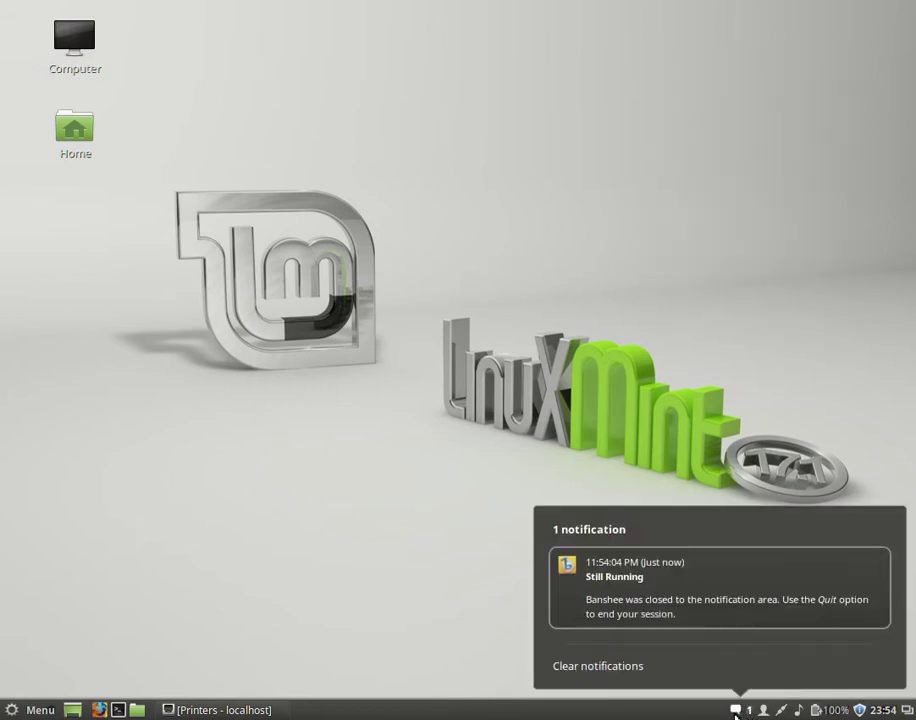
pyautogui.click(424, 594)
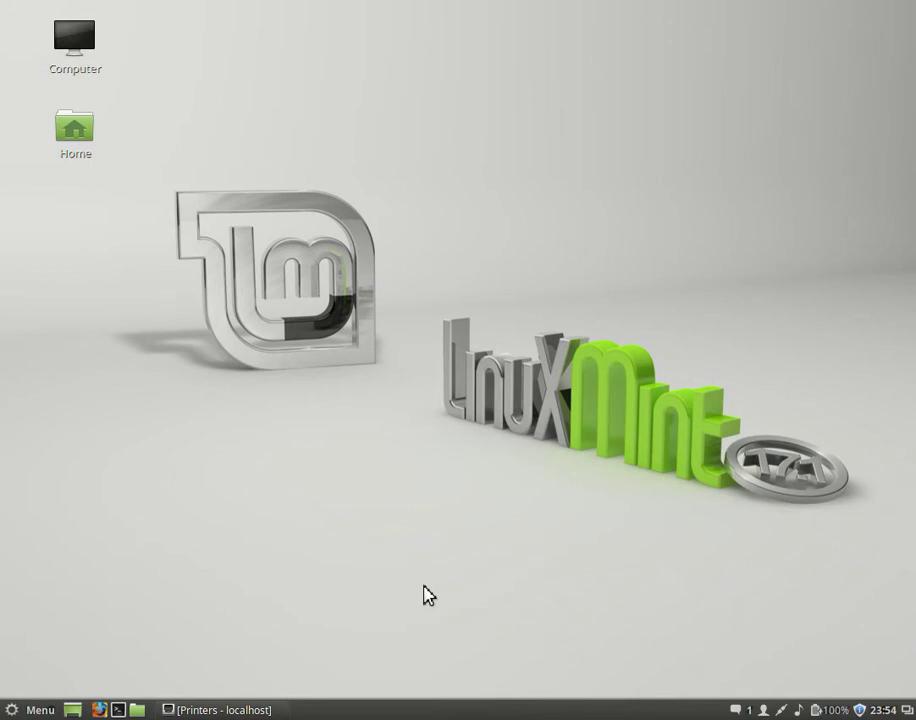
pyautogui.doubleClick(88, 142)
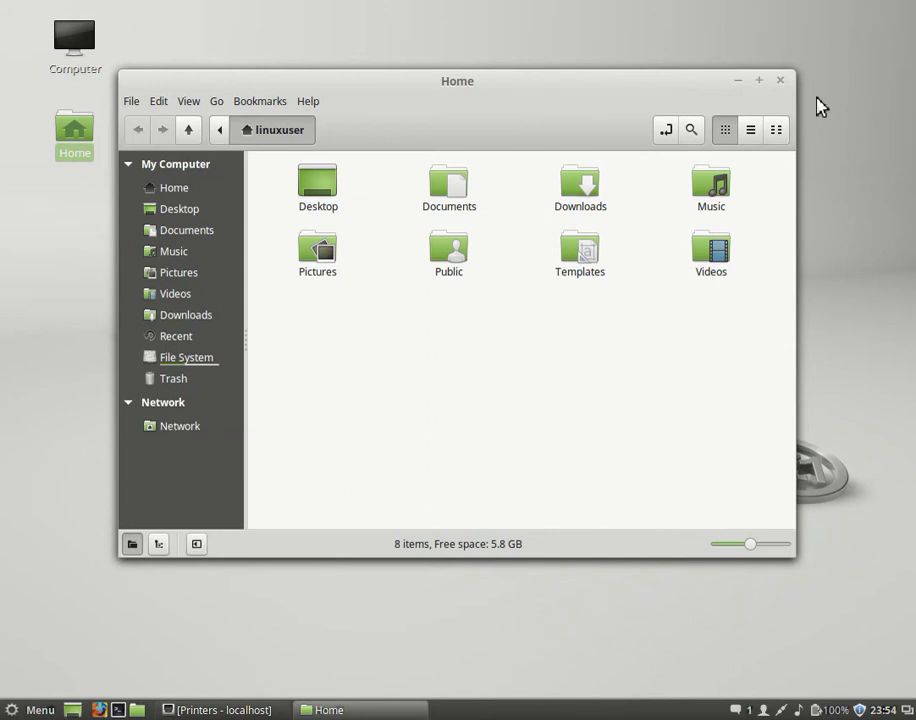
pyautogui.click(781, 82)
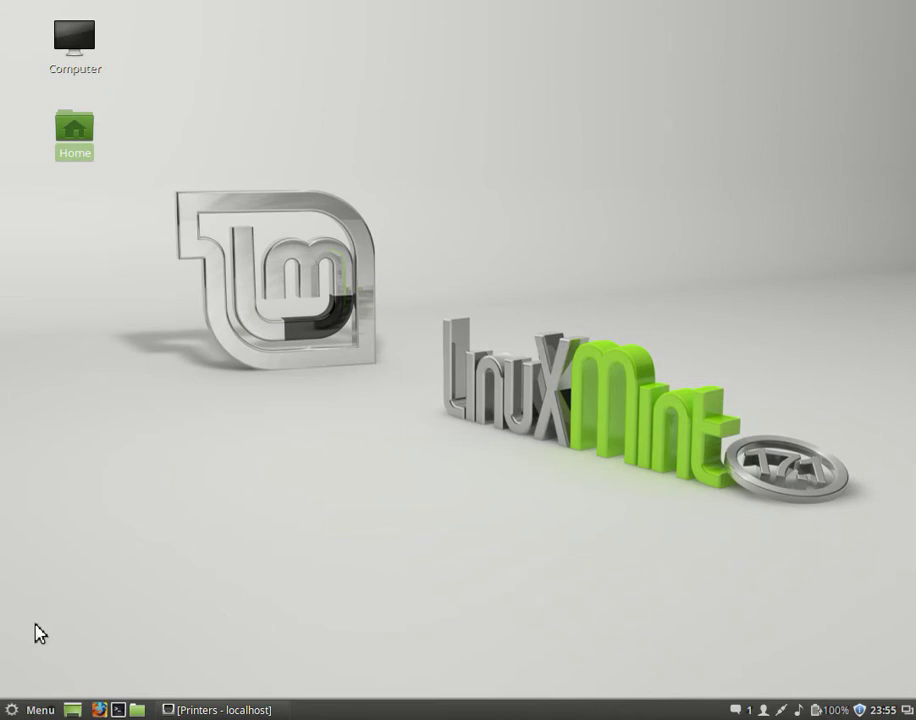
pyautogui.click(40, 710)
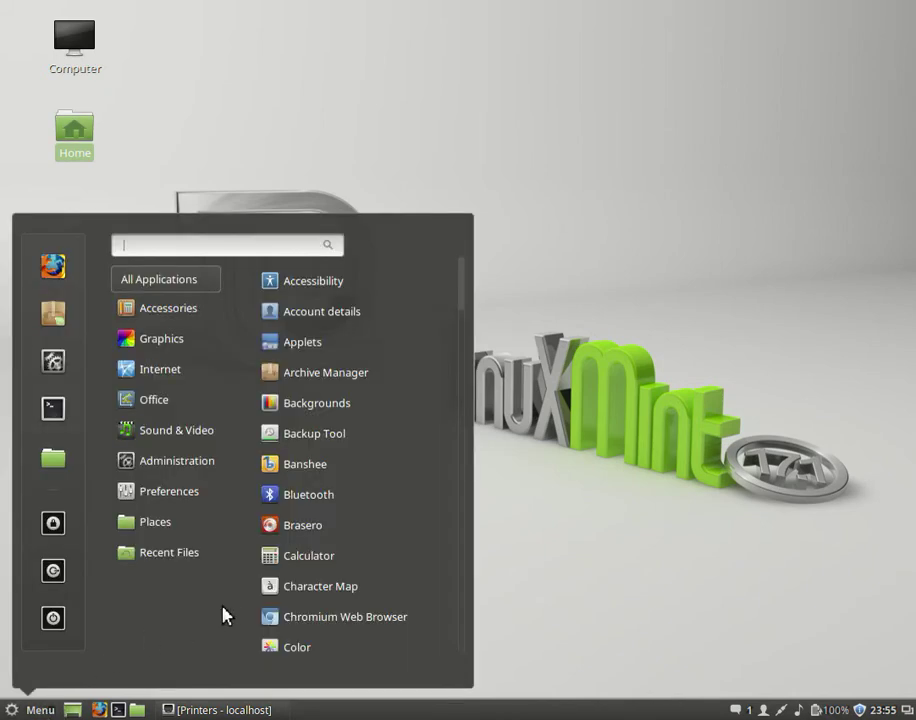
pyautogui.moveTo(190, 494)
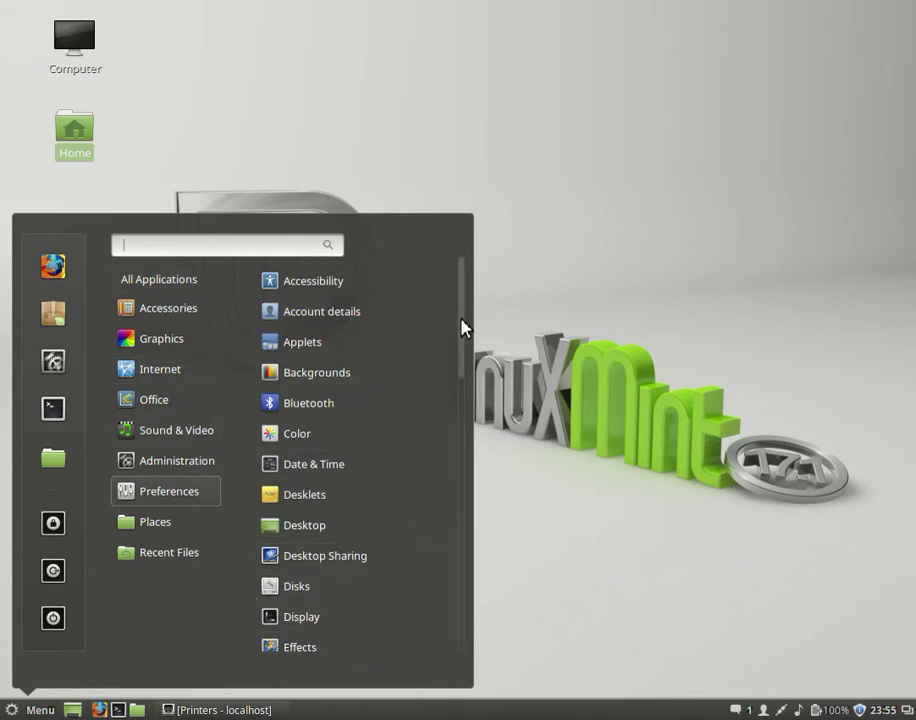
pyautogui.moveTo(462, 325); pyautogui.dragTo(458, 566)
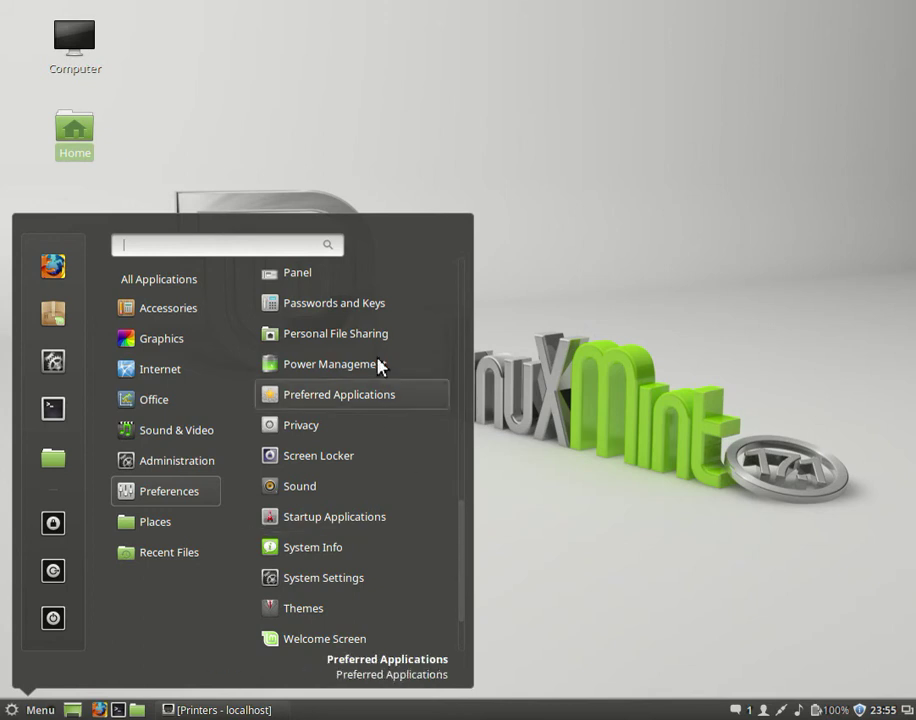
pyautogui.click(414, 339)
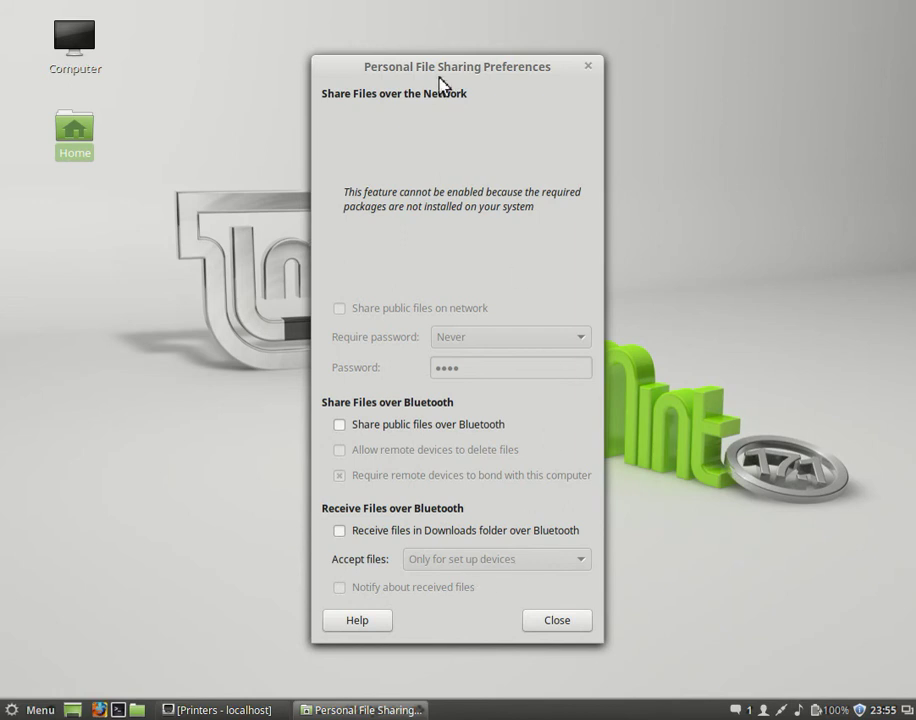
pyautogui.click(588, 66)
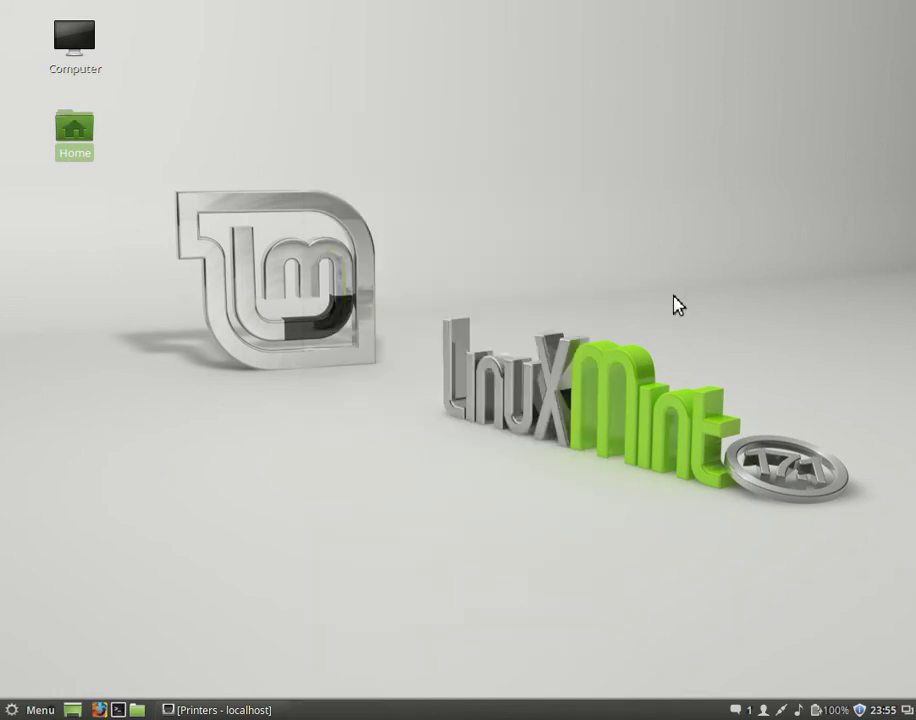
pyautogui.click(676, 305)
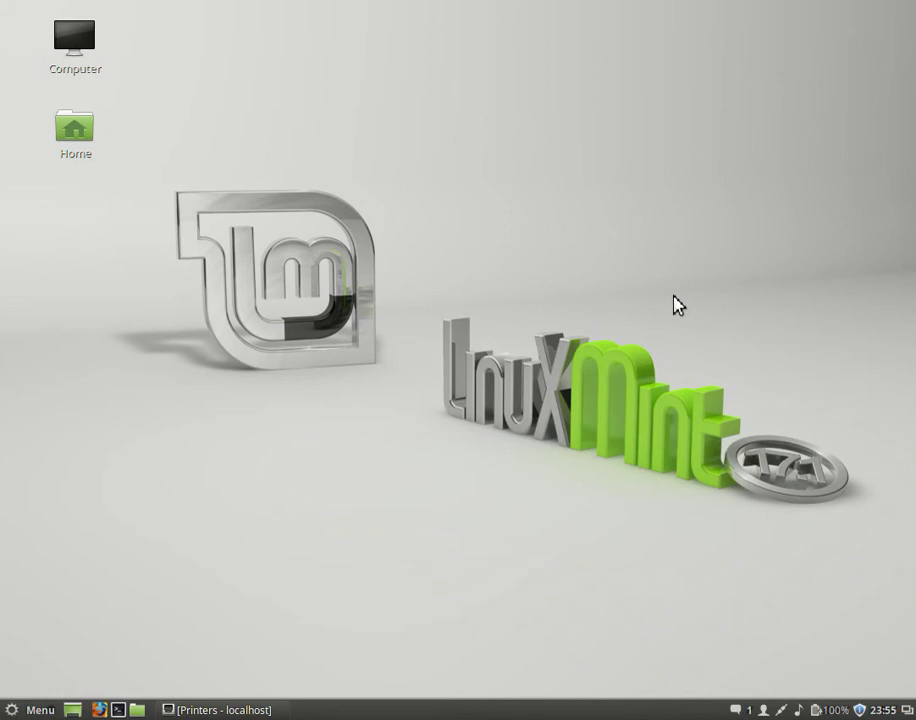